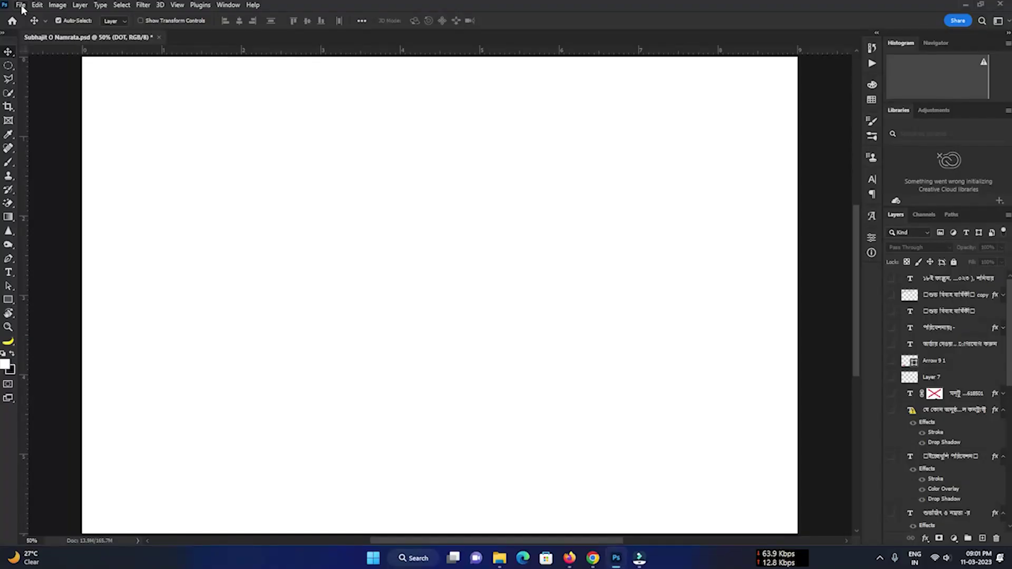
- Create Untitled-1: 9 × 6 inches, 300 ppi resolution, CMYK Color mode
{"action": "left_click", "coordinate": [21, 5]}
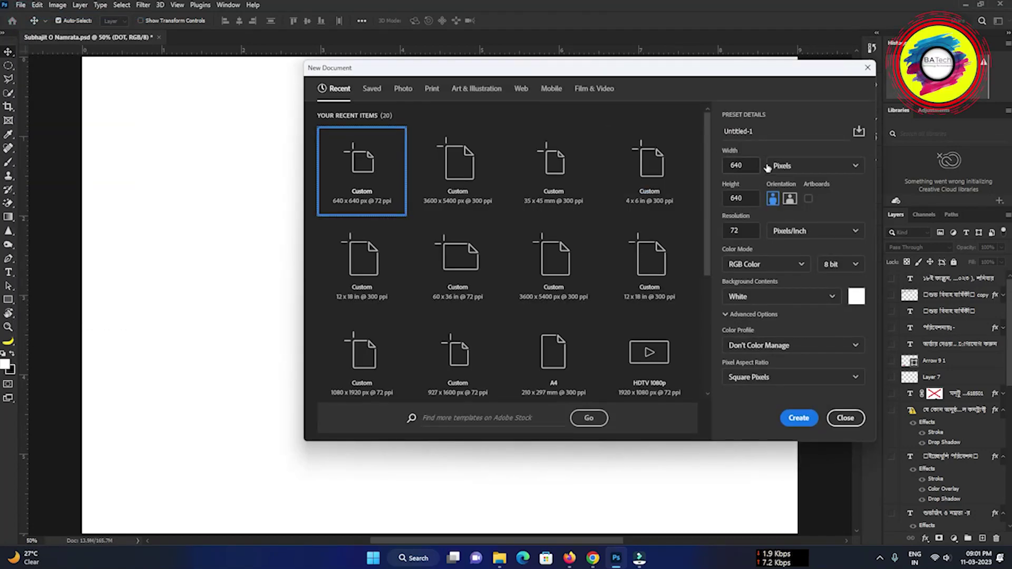
{"action": "left_click", "coordinate": [854, 166]}
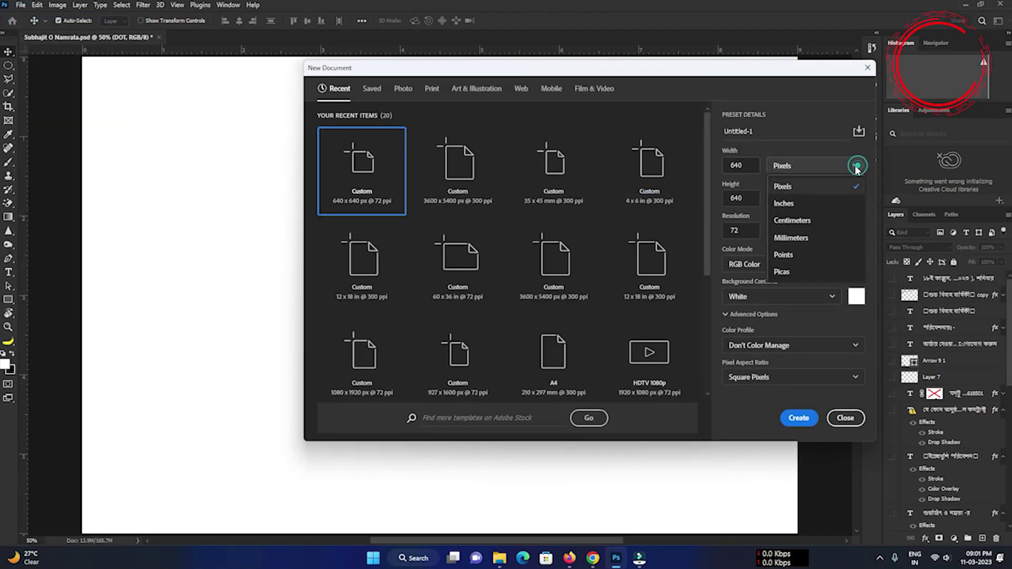
{"action": "left_click", "coordinate": [804, 203]}
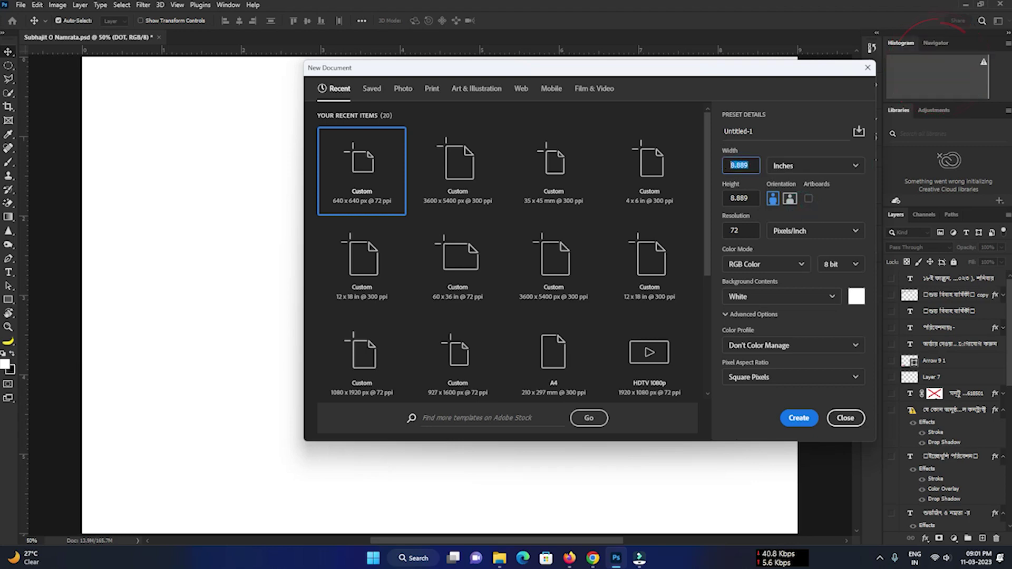
{"action": "type", "text": "9"}
{"action": "key", "text": "Tab"}
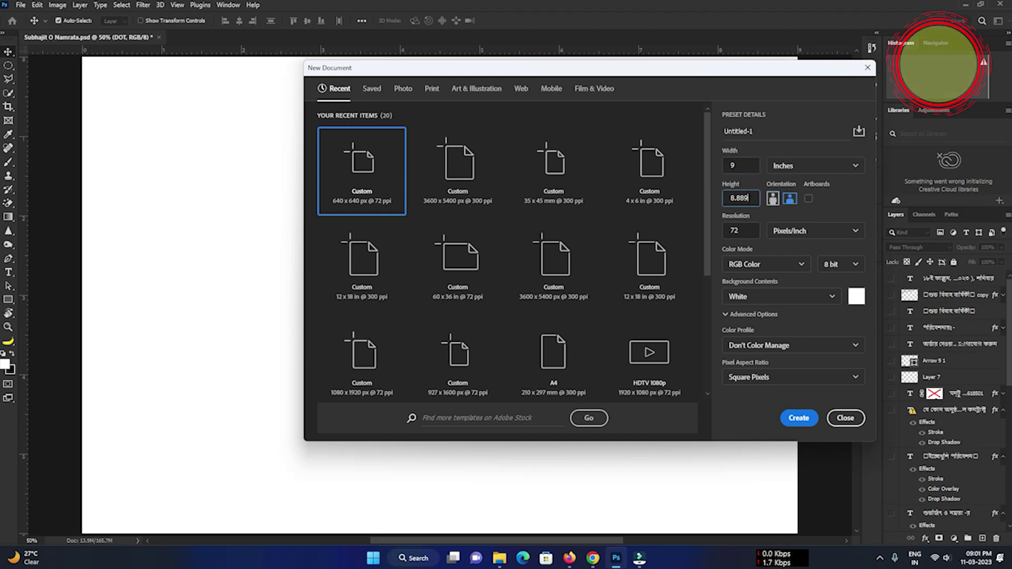
{"action": "type", "text": "6"}
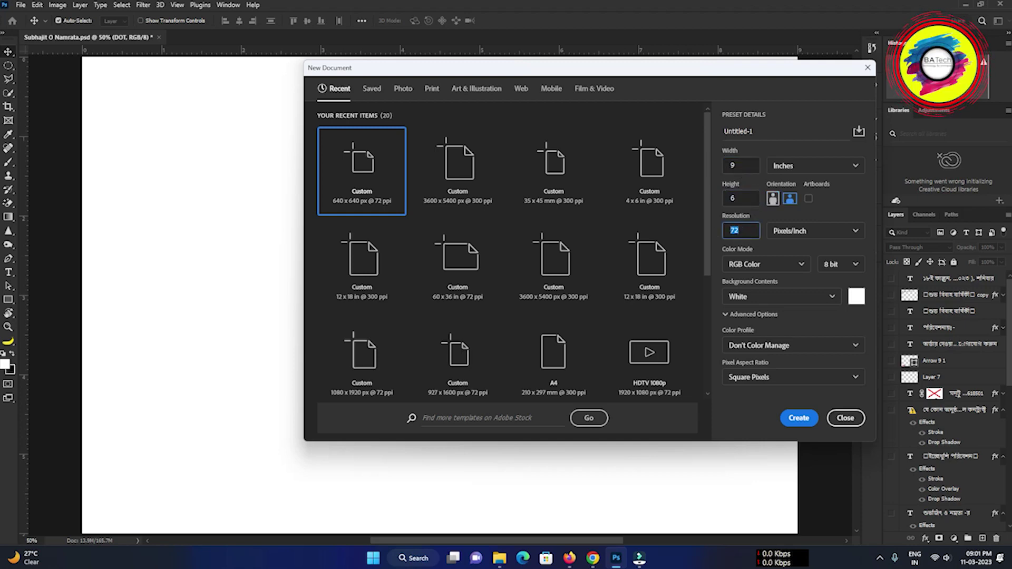
{"action": "type", "text": "300"}
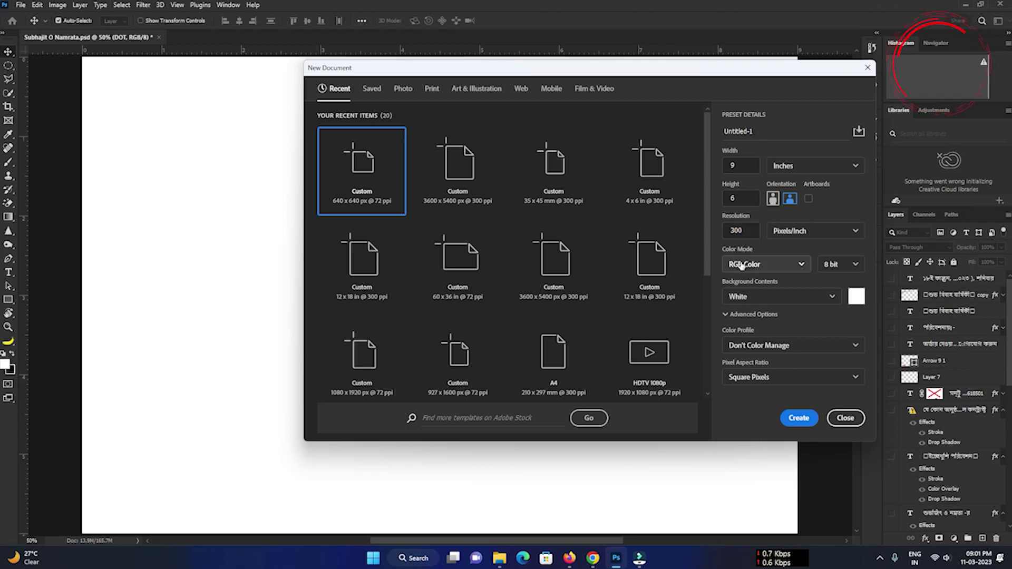
{"action": "left_click", "coordinate": [743, 264]}
{"action": "left_click", "coordinate": [744, 335]}
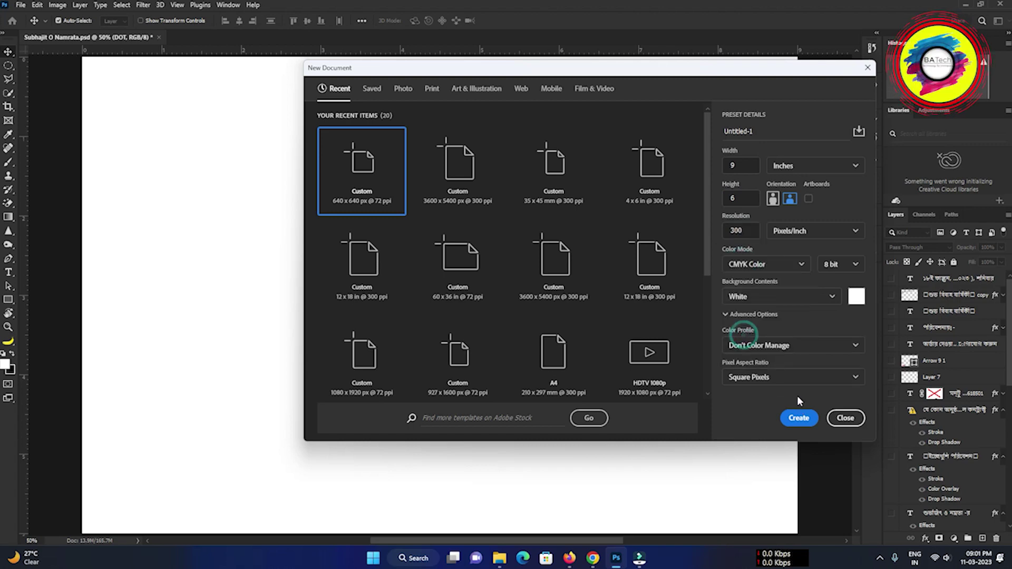
{"action": "left_click", "coordinate": [798, 418]}
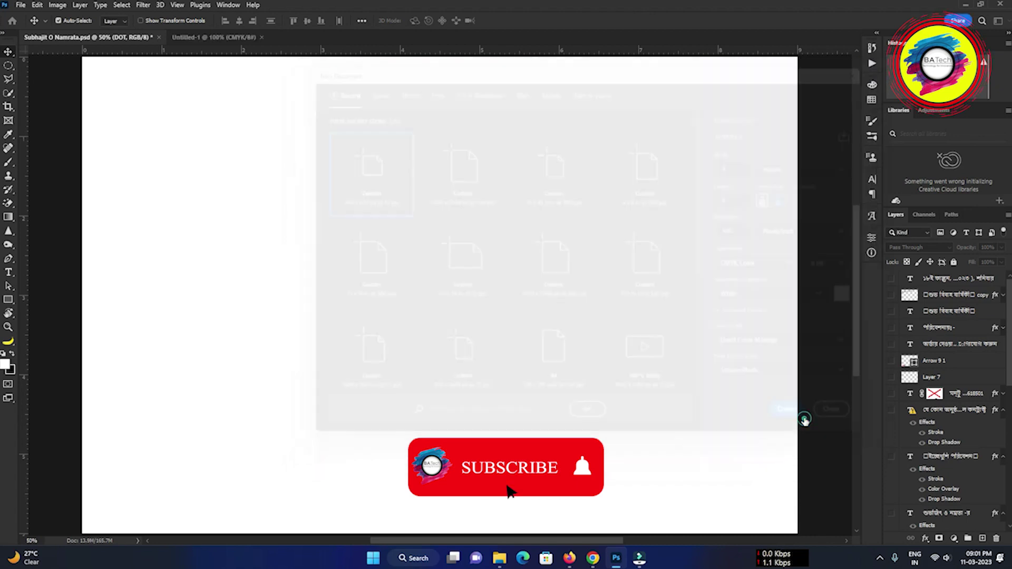
- Copy Layer 2's yellow floral background from Subhajit O Namrata.psd into Untitled-1, covering the canvas
{"action": "left_click", "coordinate": [120, 39]}
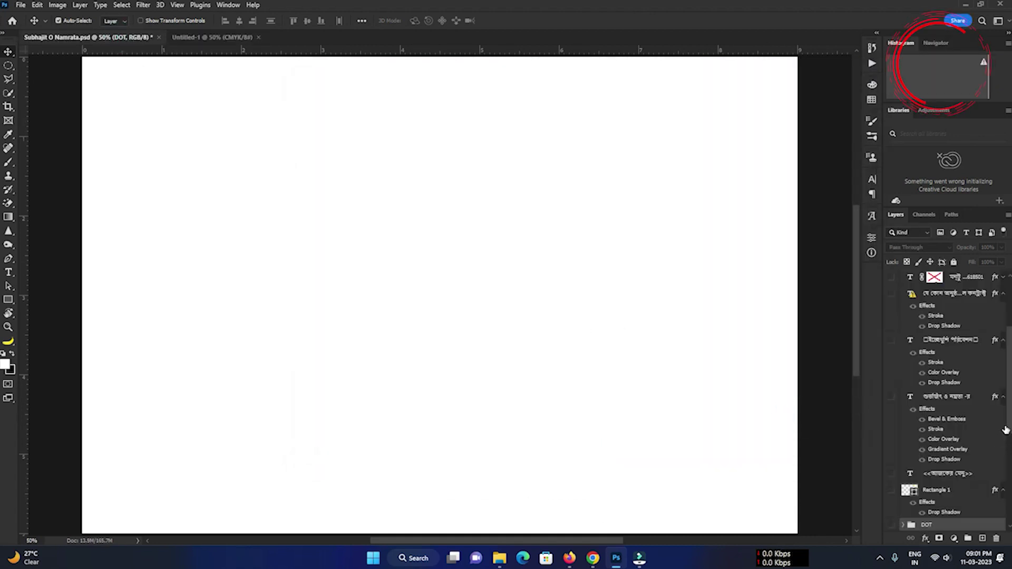
{"action": "scroll", "coordinate": [948, 401], "scroll_direction": "down", "scroll_amount": 3}
{"action": "scroll", "coordinate": [948, 401], "scroll_direction": "down", "scroll_amount": 3}
{"action": "scroll", "coordinate": [948, 400], "scroll_direction": "down", "scroll_amount": 3}
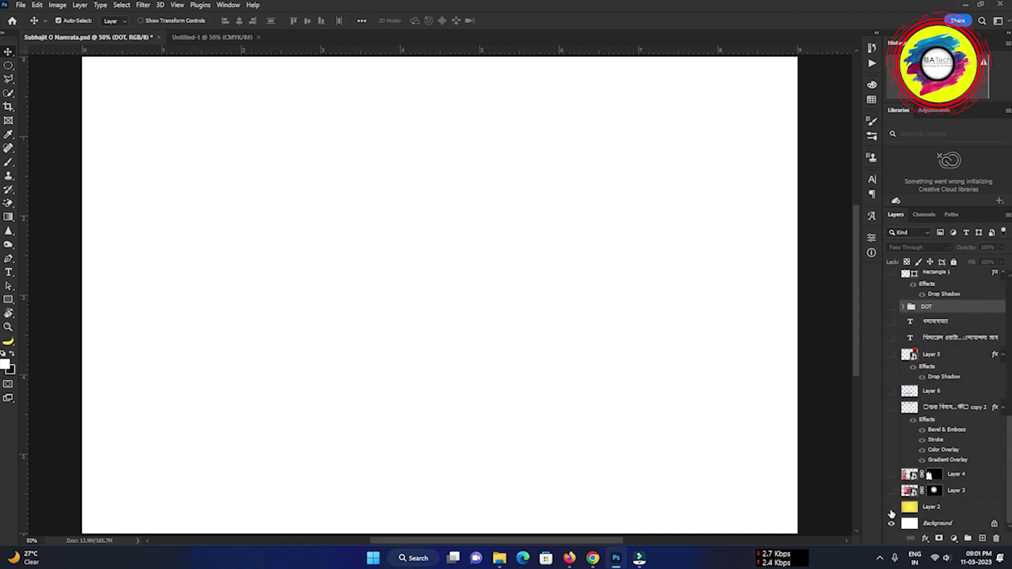
{"action": "left_click", "coordinate": [923, 508]}
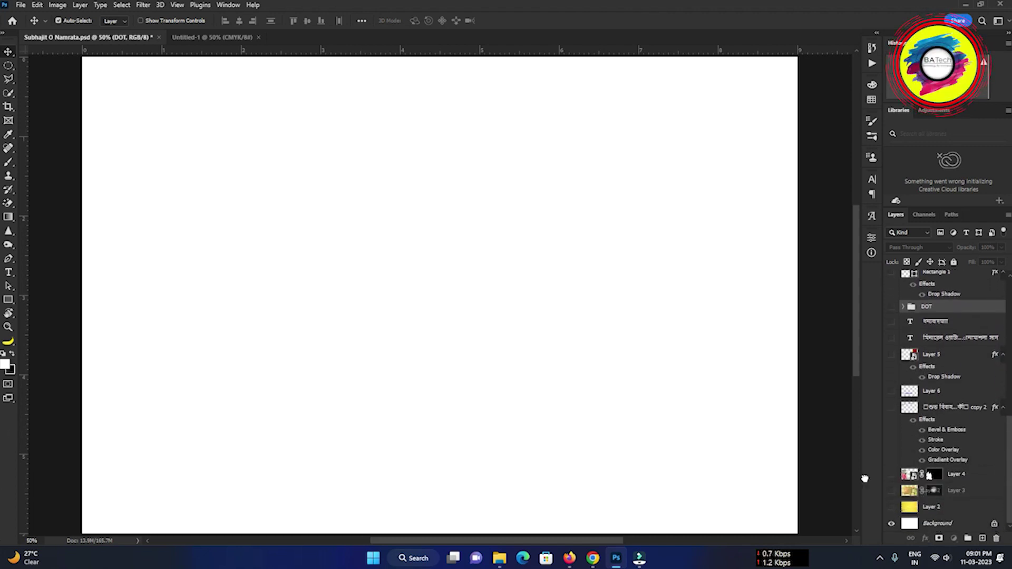
{"action": "mouse_move", "coordinate": [864, 479]}
{"action": "left_mouse_down"}
{"action": "mouse_move", "coordinate": [240, 146]}
{"action": "mouse_move", "coordinate": [328, 311]}
{"action": "left_mouse_up"}
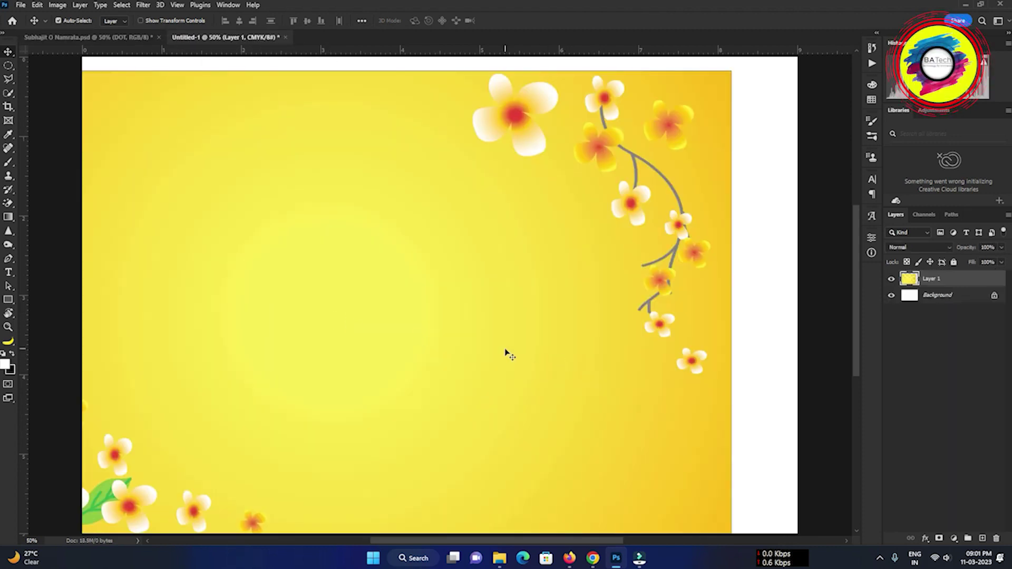
{"action": "left_click_drag", "start_coordinate": [504, 349], "coordinate": [571, 336]}
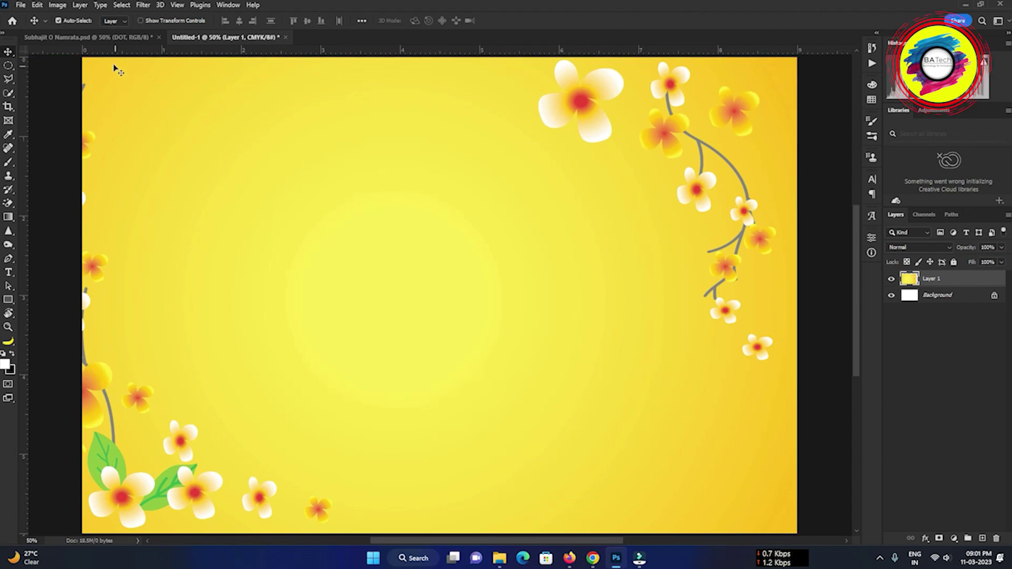
{"action": "left_click", "coordinate": [112, 37]}
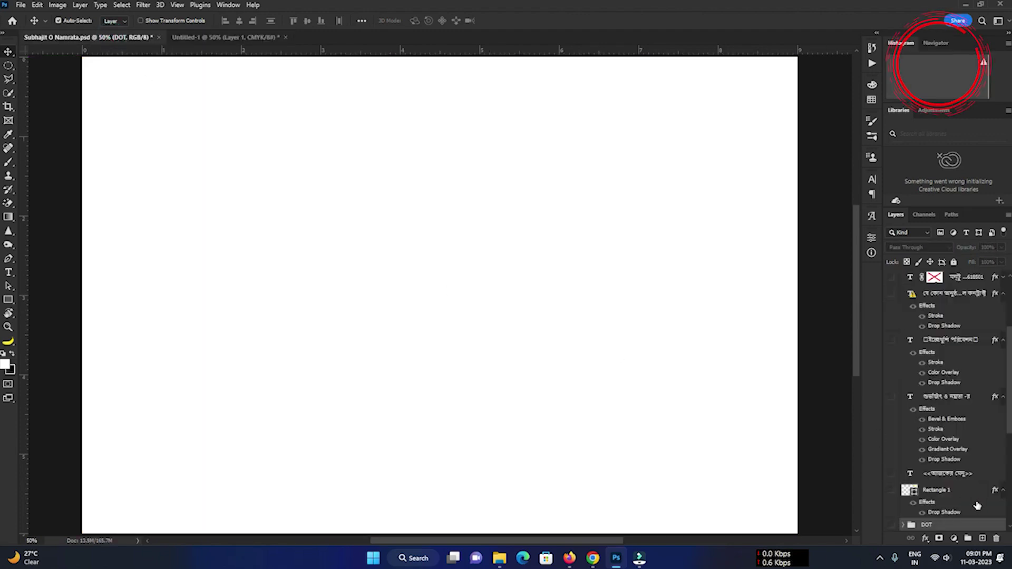
- Copy Layers 3 and 4 into Untitled-1: one photo centred at top, the standing couple lower left
{"action": "scroll", "coordinate": [977, 506], "scroll_direction": "down", "scroll_amount": 5}
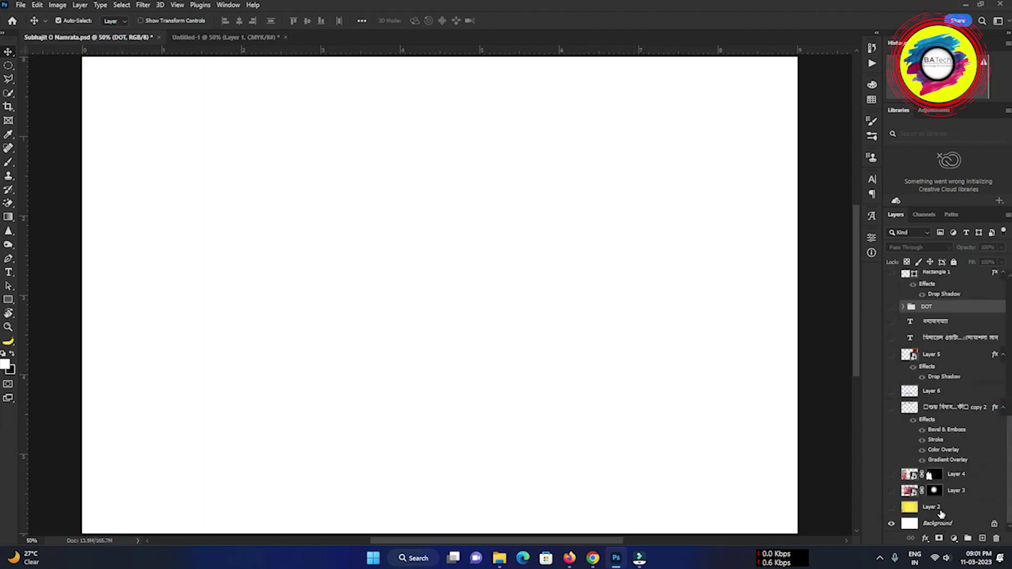
{"action": "left_click", "coordinate": [964, 492]}
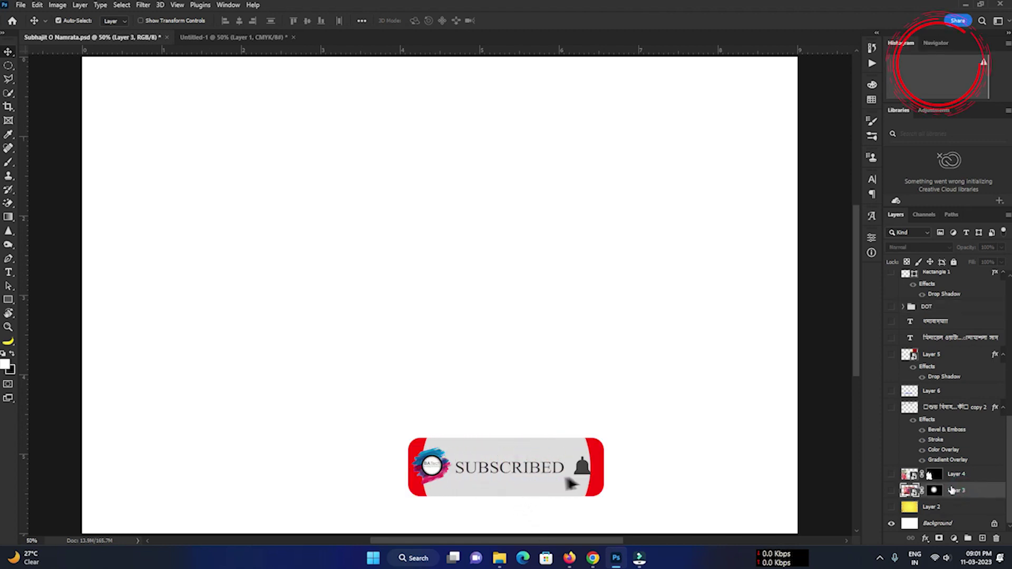
{"action": "mouse_move", "coordinate": [951, 494]}
{"action": "left_mouse_down"}
{"action": "mouse_move", "coordinate": [587, 304]}
{"action": "mouse_move", "coordinate": [357, 276]}
{"action": "mouse_move", "coordinate": [492, 253]}
{"action": "left_mouse_up"}
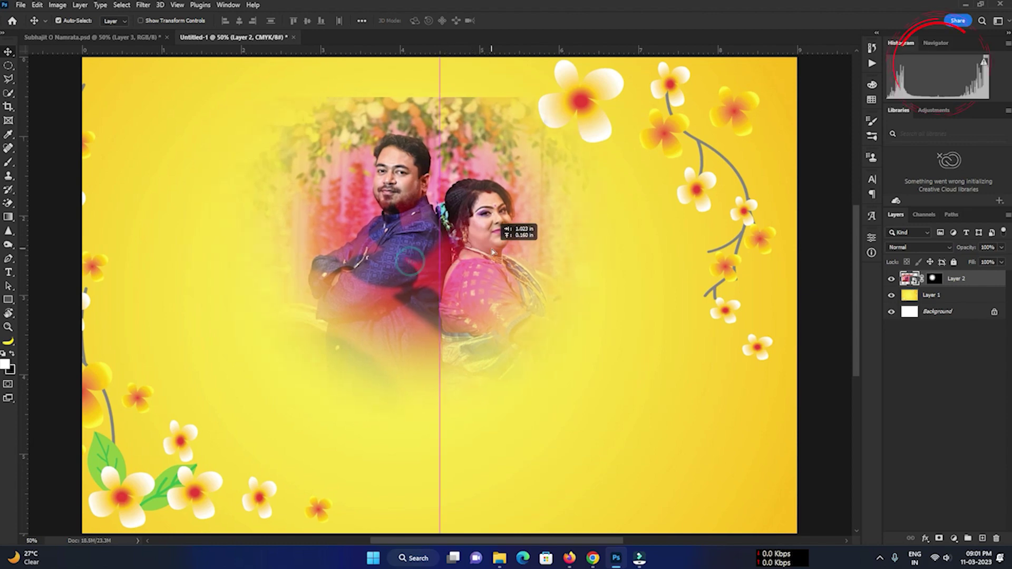
{"action": "left_click", "coordinate": [143, 37]}
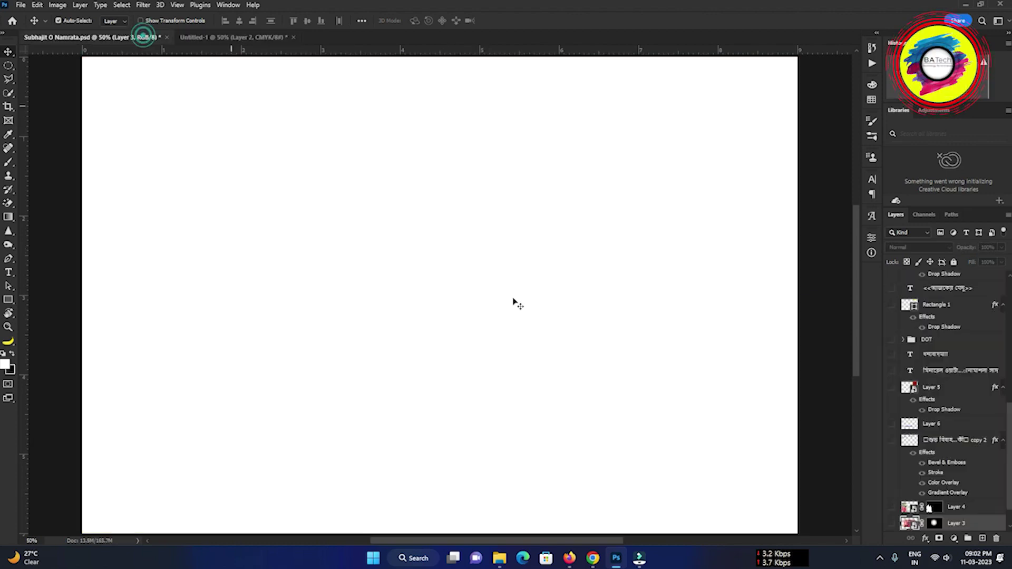
{"action": "left_click_drag", "start_coordinate": [965, 513], "coordinate": [211, 37]}
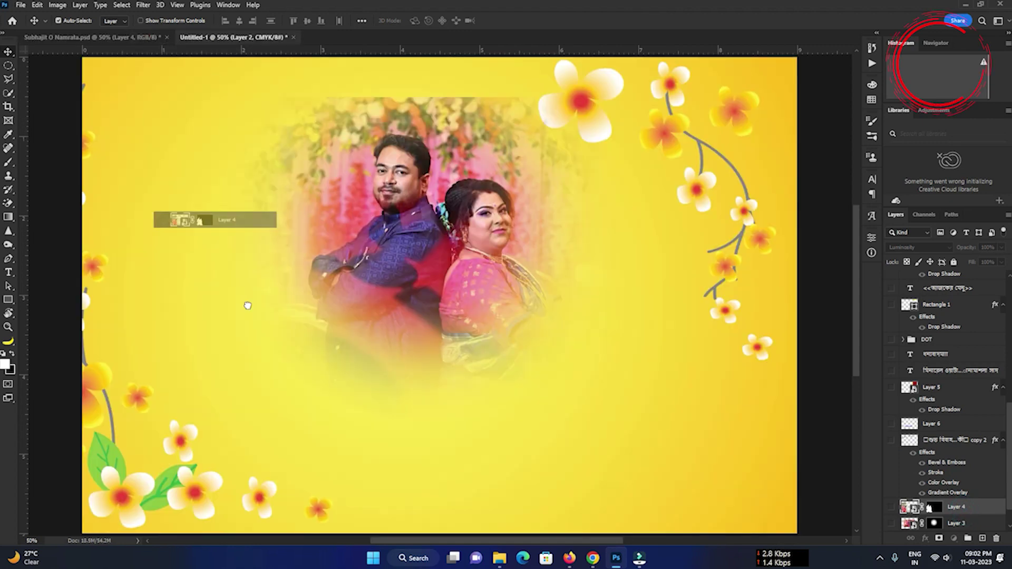
{"action": "left_click_drag", "start_coordinate": [211, 37], "coordinate": [258, 388]}
{"action": "left_click_drag", "start_coordinate": [276, 420], "coordinate": [205, 406]}
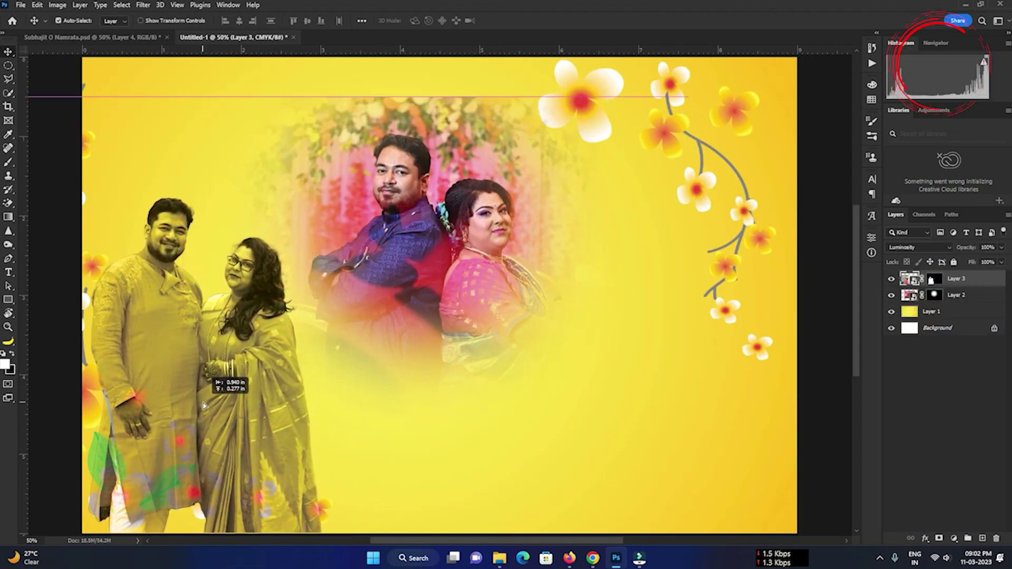
{"action": "left_click", "coordinate": [119, 37]}
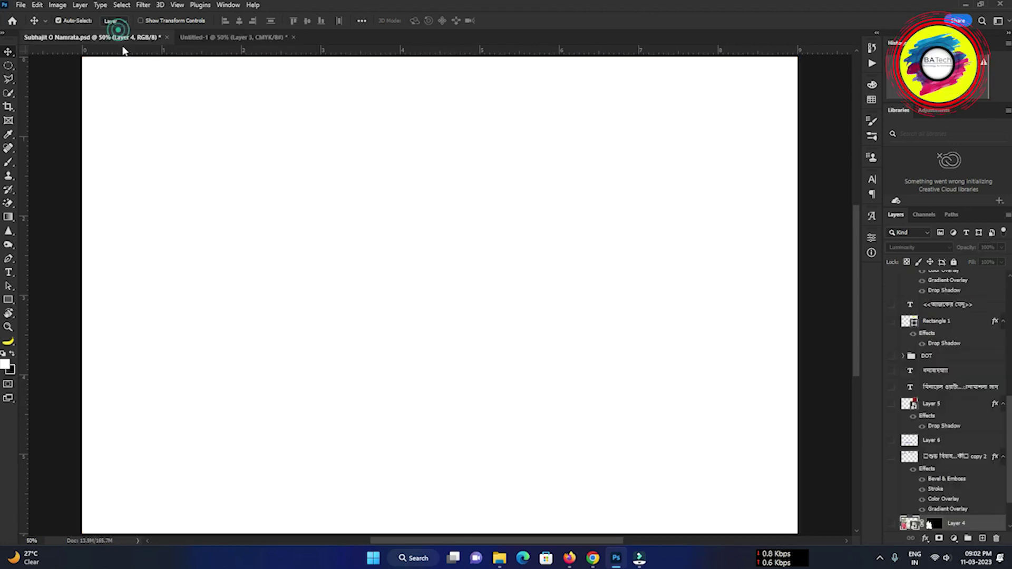
- Copy the anniversary title text and Layer 6 from Subhajit O Namrata into the new banner
{"action": "left_click", "coordinate": [943, 458]}
{"action": "mouse_move", "coordinate": [943, 458]}
{"action": "left_mouse_down"}
{"action": "mouse_move", "coordinate": [280, 36]}
{"action": "mouse_move", "coordinate": [305, 114]}
{"action": "mouse_move", "coordinate": [346, 119]}
{"action": "left_mouse_up"}
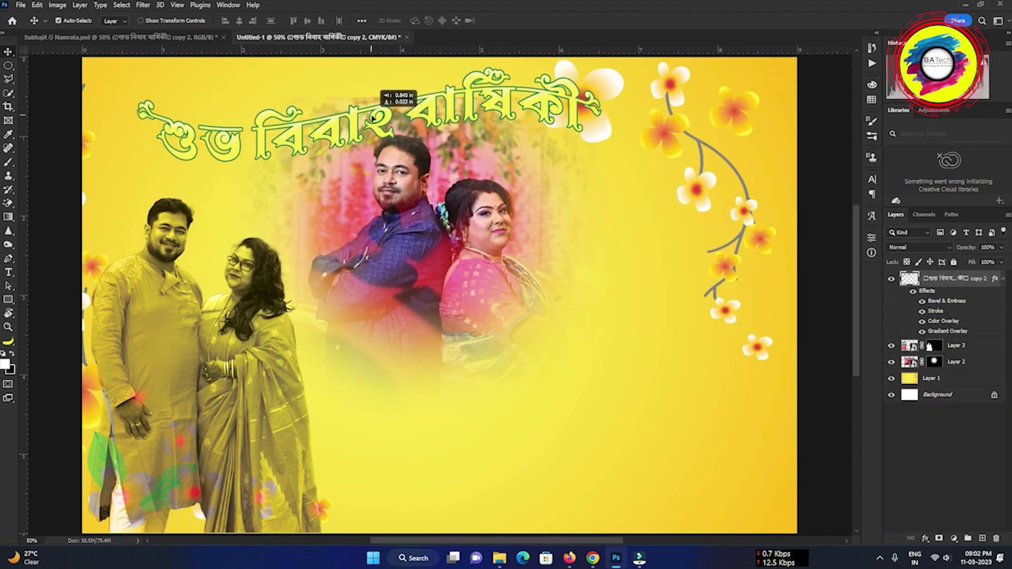
{"action": "left_click", "coordinate": [194, 38]}
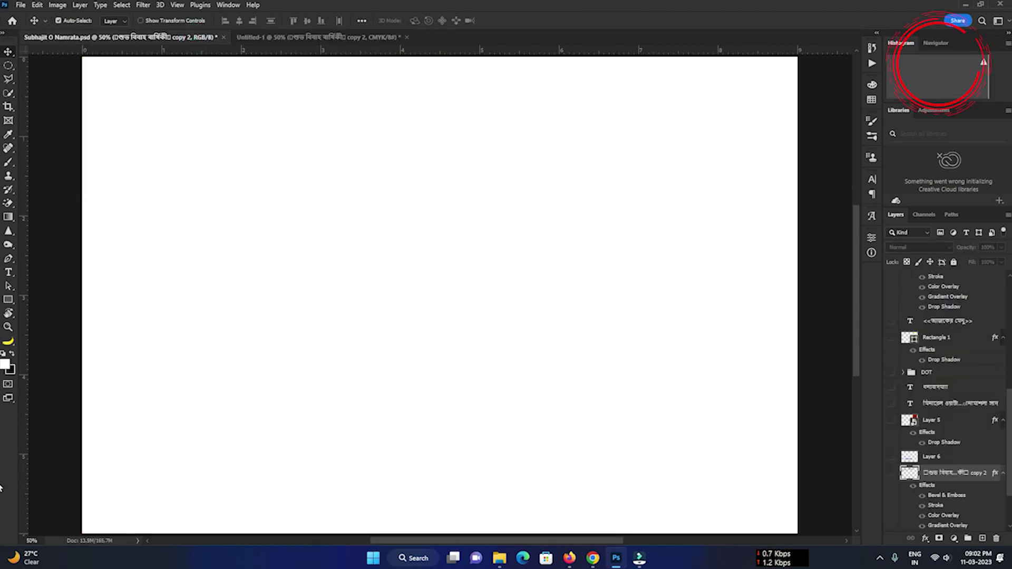
{"action": "left_click", "coordinate": [946, 458]}
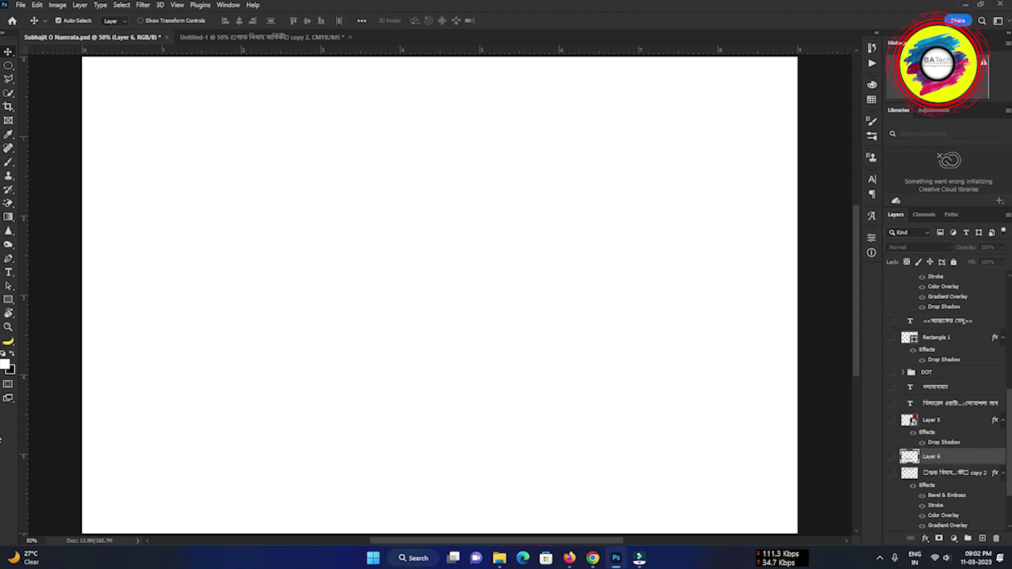
{"action": "mouse_move", "coordinate": [936, 457]}
{"action": "left_mouse_down"}
{"action": "mouse_move", "coordinate": [210, 41]}
{"action": "mouse_move", "coordinate": [246, 152]}
{"action": "mouse_move", "coordinate": [485, 346]}
{"action": "left_mouse_up"}
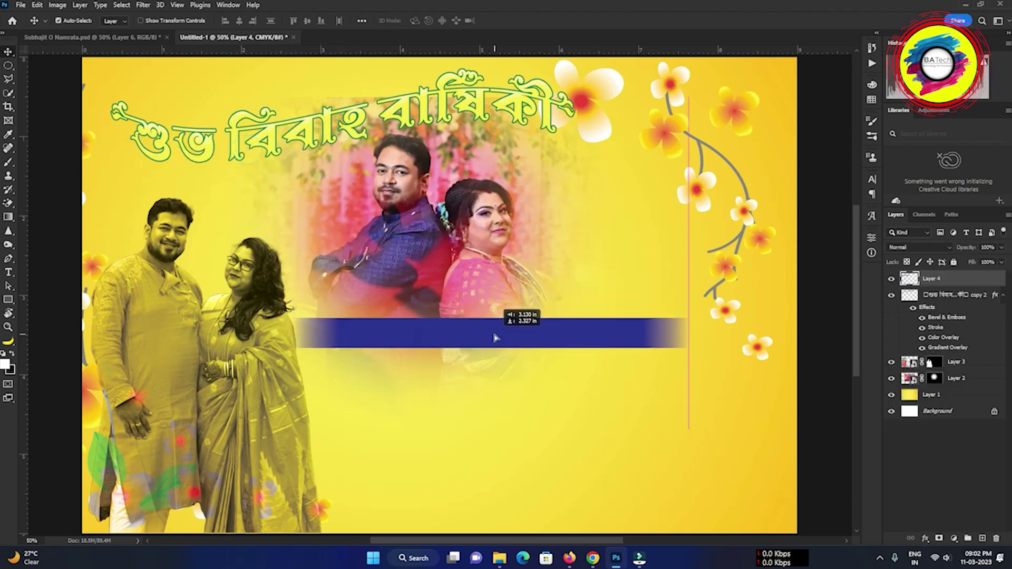
{"action": "left_click", "coordinate": [423, 96]}
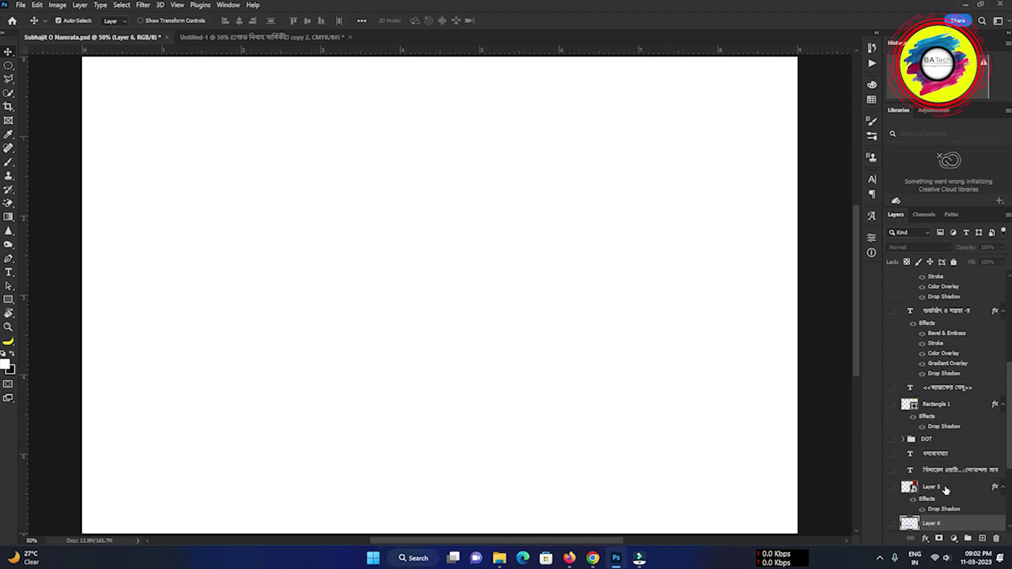
- Place the Layer 5 red scroll on the banner's right and move the blue band down-left
{"action": "left_click_drag", "start_coordinate": [946, 490], "coordinate": [308, 31]}
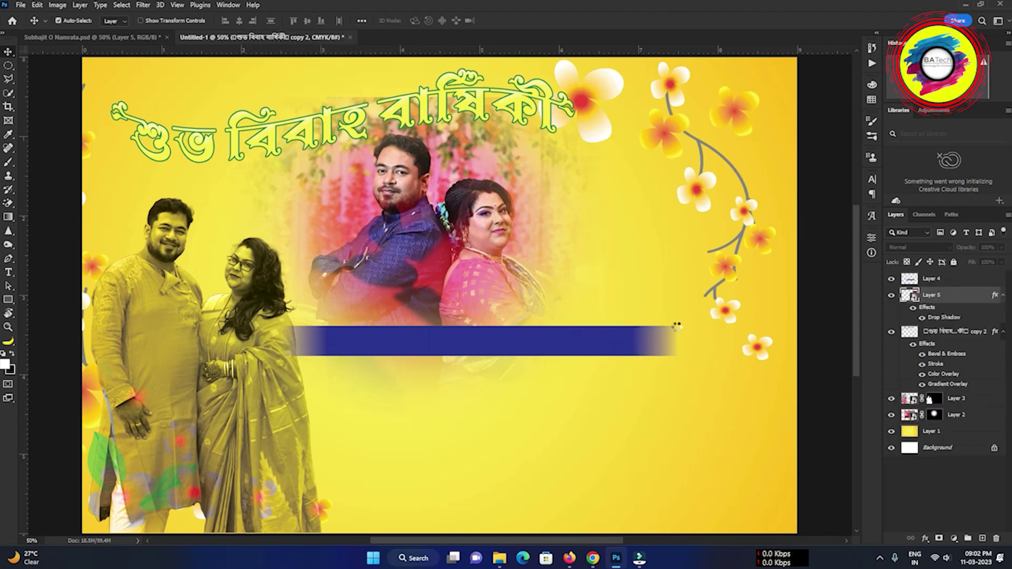
{"action": "left_click_drag", "start_coordinate": [307, 31], "coordinate": [680, 317]}
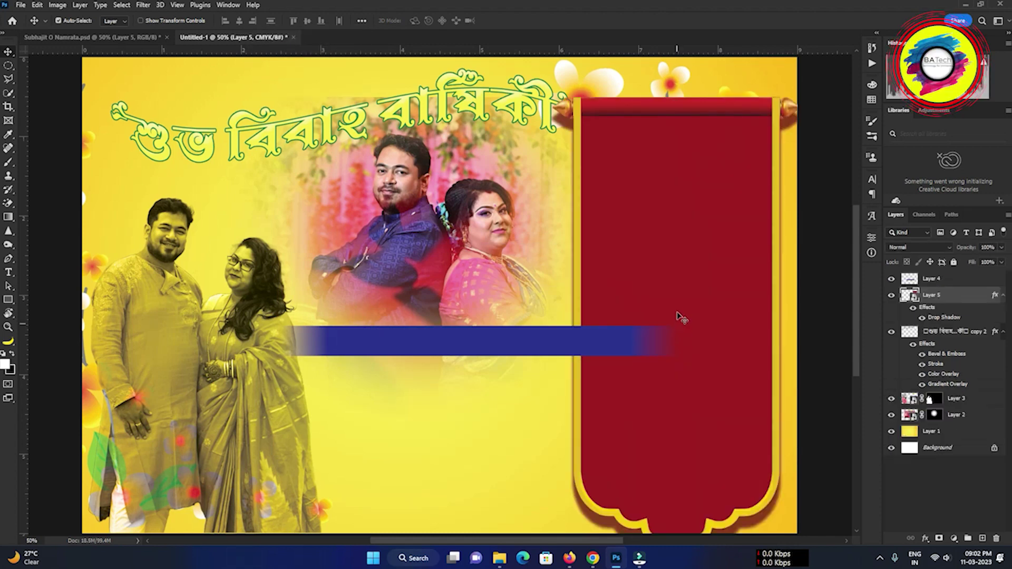
{"action": "mouse_move", "coordinate": [556, 340]}
{"action": "left_mouse_down"}
{"action": "mouse_move", "coordinate": [422, 341]}
{"action": "mouse_move", "coordinate": [421, 435]}
{"action": "left_mouse_up"}
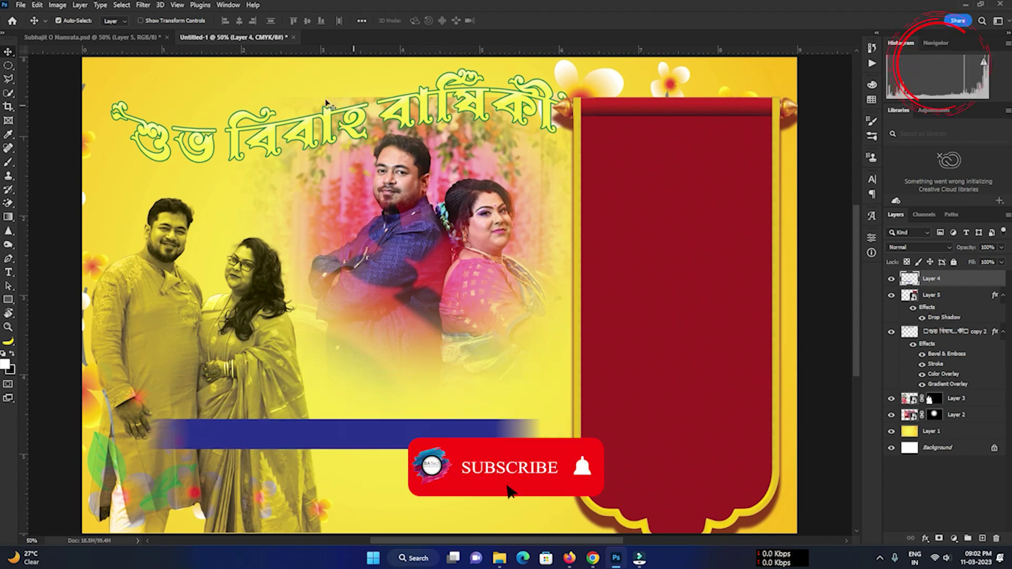
{"action": "left_click", "coordinate": [140, 37]}
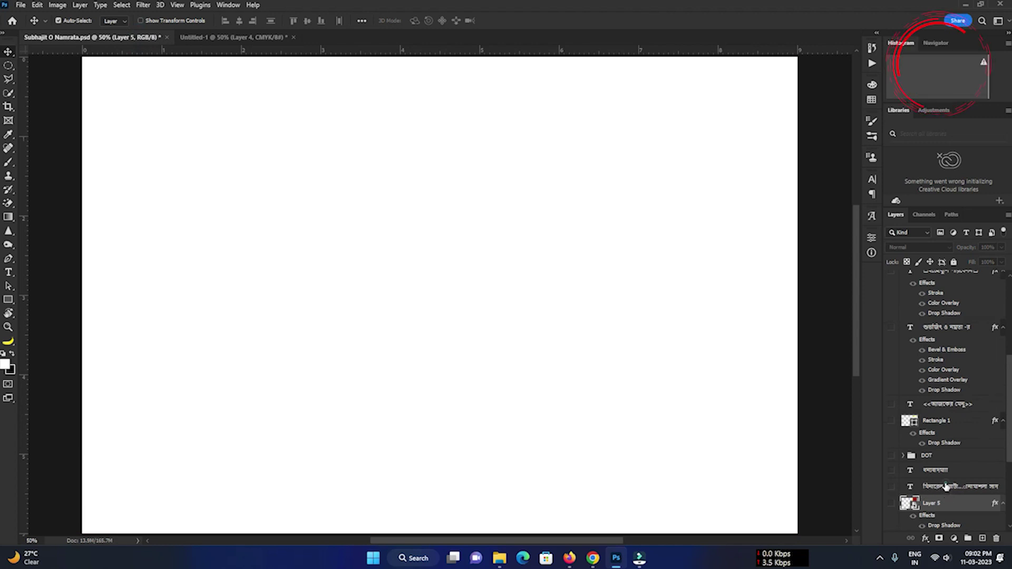
- Copy the Bengali menu text layer into Untitled-1 and position it on the red scroll
{"action": "left_click_drag", "start_coordinate": [945, 487], "coordinate": [404, 56]}
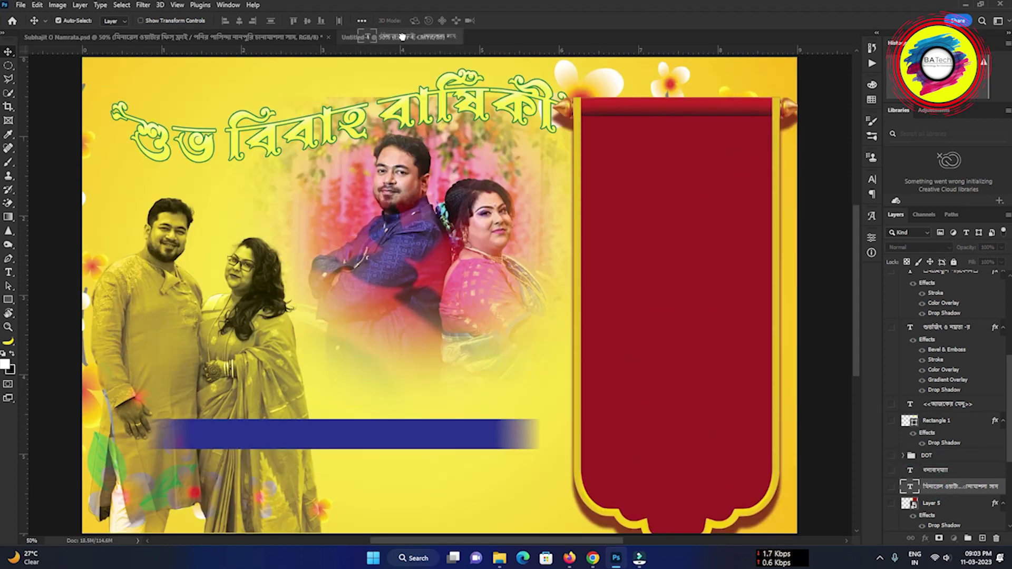
{"action": "left_click_drag", "start_coordinate": [403, 55], "coordinate": [667, 286]}
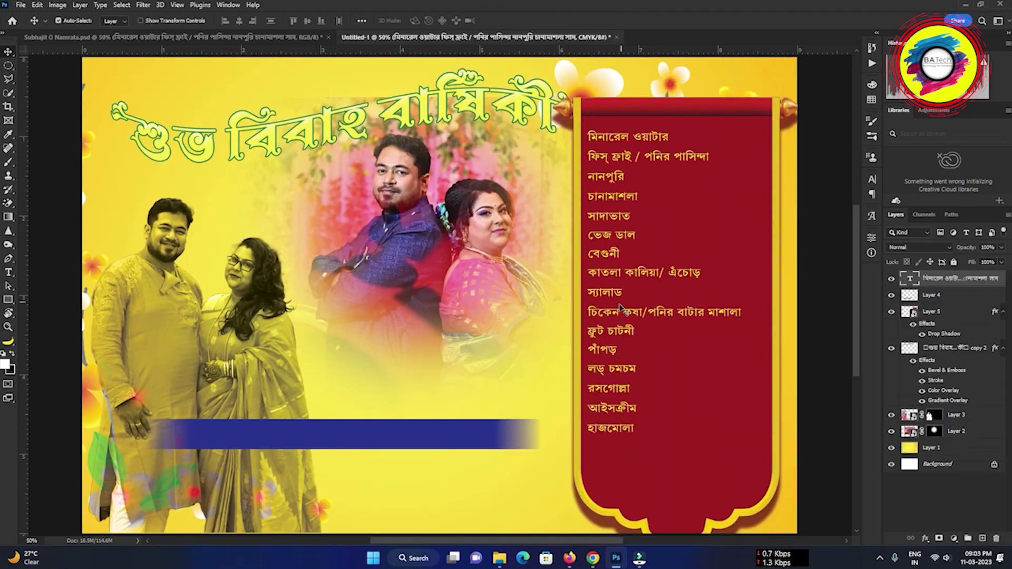
{"action": "left_click_drag", "start_coordinate": [613, 316], "coordinate": [636, 350]}
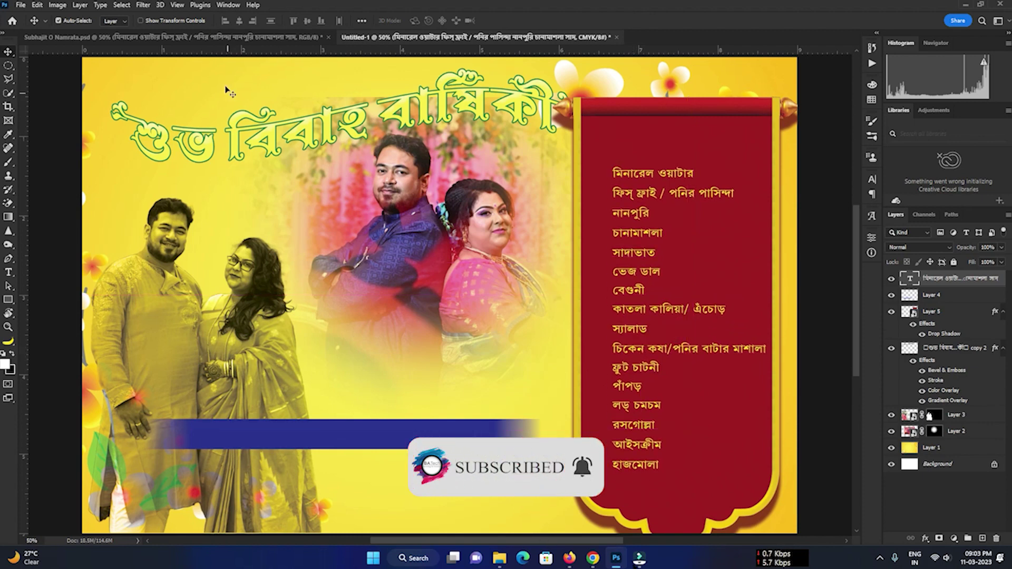
{"action": "left_click", "coordinate": [267, 35]}
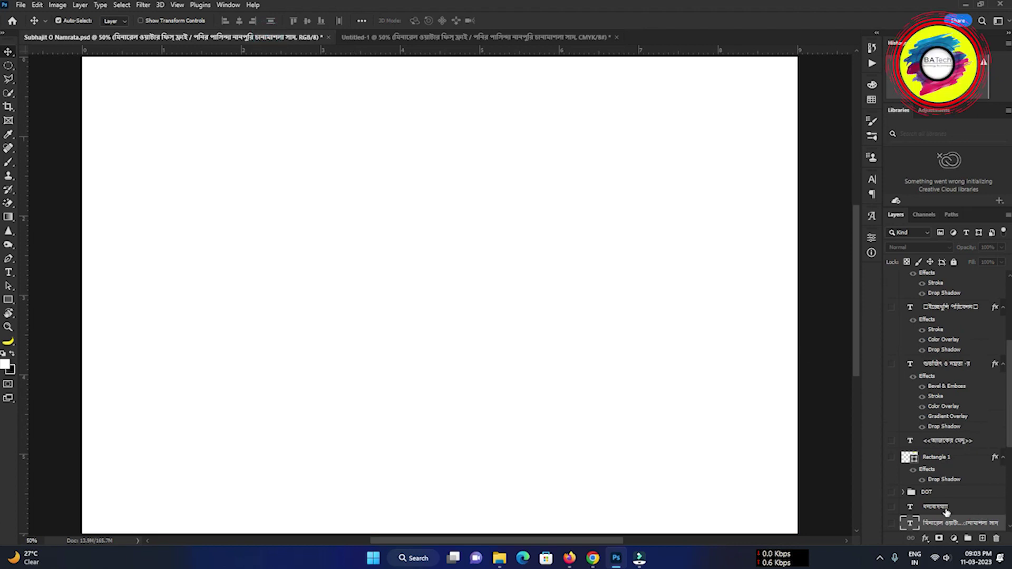
- Select the DOT bullet group in the source file and bring the Untitled-1 banner forward
{"action": "left_click", "coordinate": [938, 494]}
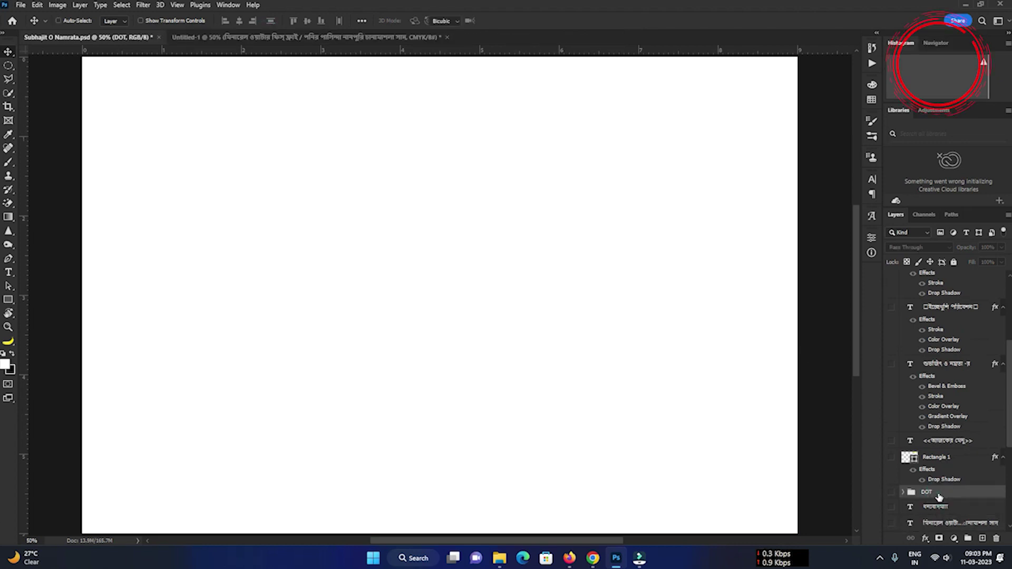
{"action": "key", "text": "ctrl+t"}
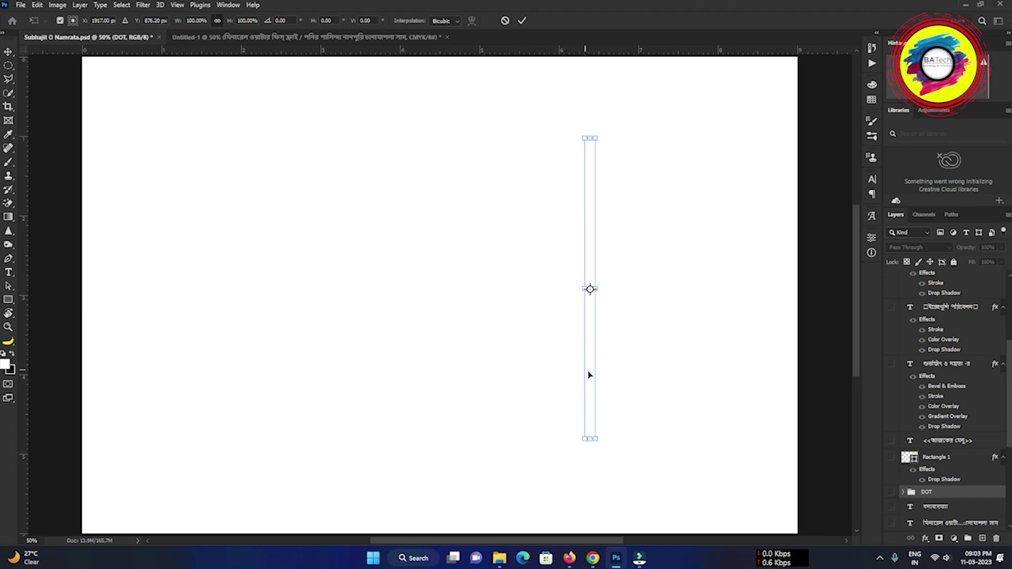
{"action": "left_click_drag", "start_coordinate": [589, 374], "coordinate": [204, 33]}
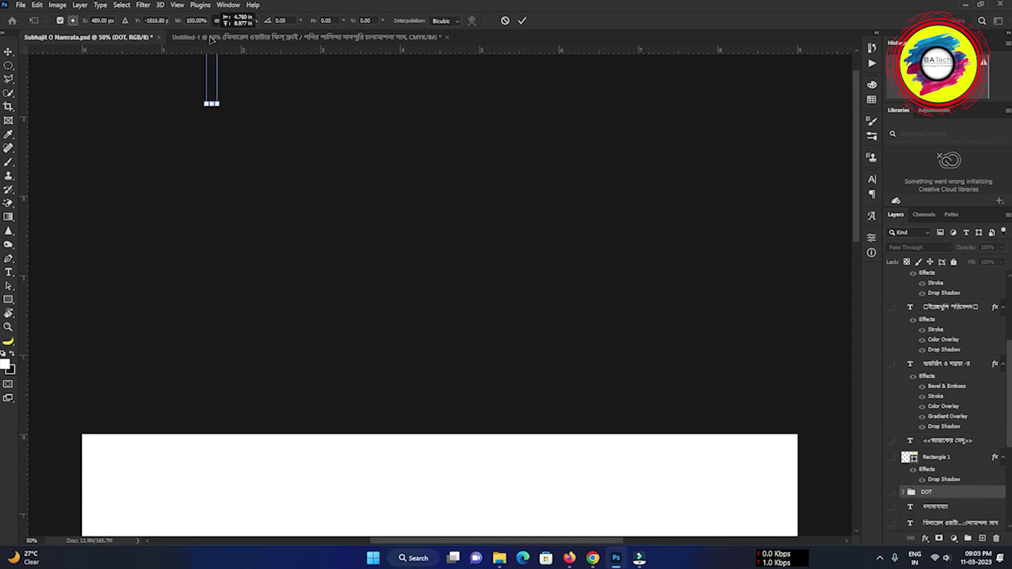
{"action": "mouse_move", "coordinate": [205, 32]}
{"action": "left_mouse_down"}
{"action": "mouse_move", "coordinate": [123, 39]}
{"action": "mouse_move", "coordinate": [468, 543]}
{"action": "mouse_move", "coordinate": [601, 548]}
{"action": "mouse_move", "coordinate": [612, 411]}
{"action": "mouse_move", "coordinate": [423, 156]}
{"action": "mouse_move", "coordinate": [369, 40]}
{"action": "left_mouse_up"}
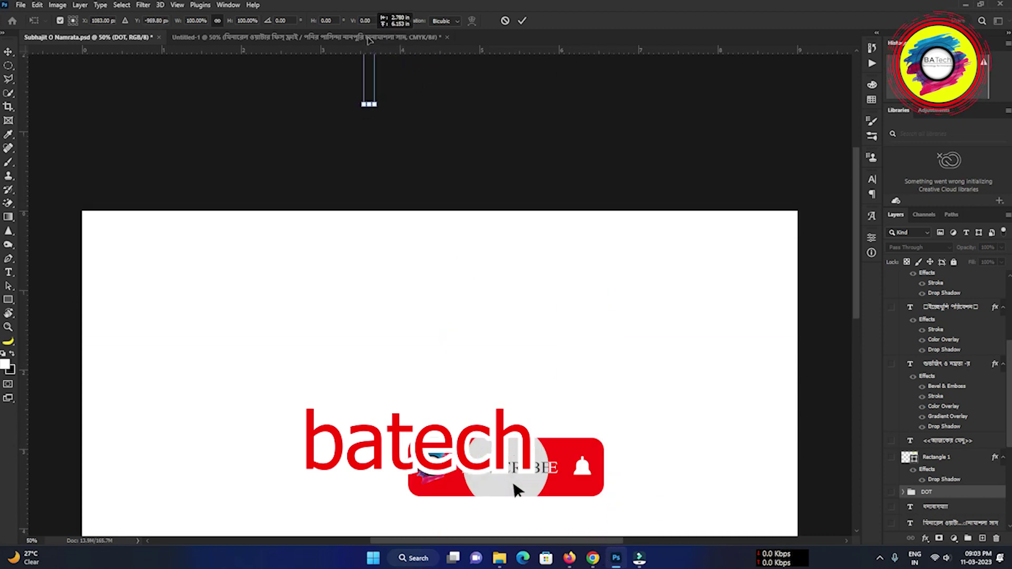
{"action": "left_click_drag", "start_coordinate": [369, 40], "coordinate": [438, 168]}
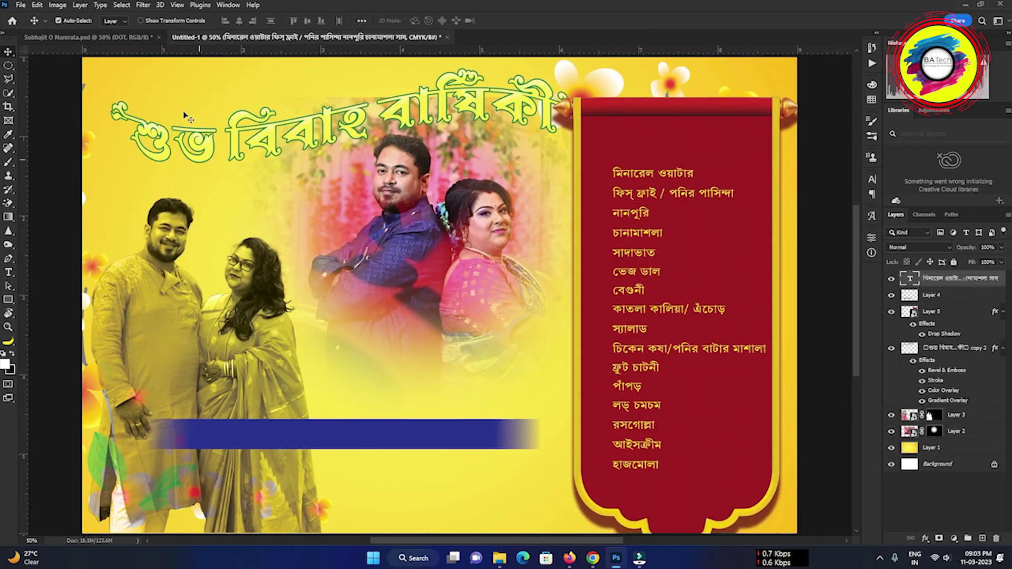
- Copy the DOT group into Untitled-1, make it visible, and align the yellow dots beside the menu lines
{"action": "left_click", "coordinate": [108, 38]}
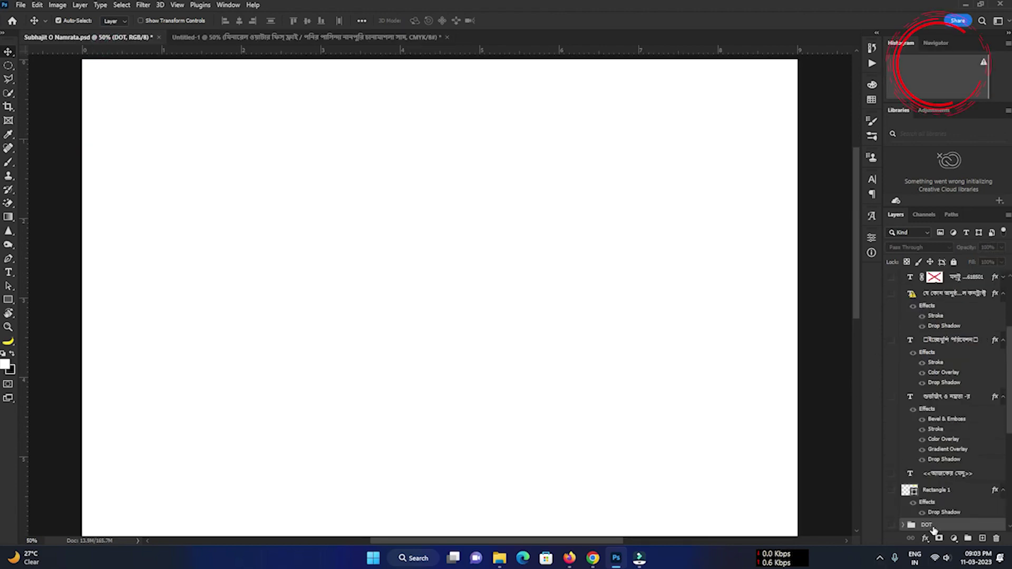
{"action": "left_click_drag", "start_coordinate": [930, 516], "coordinate": [408, 35]}
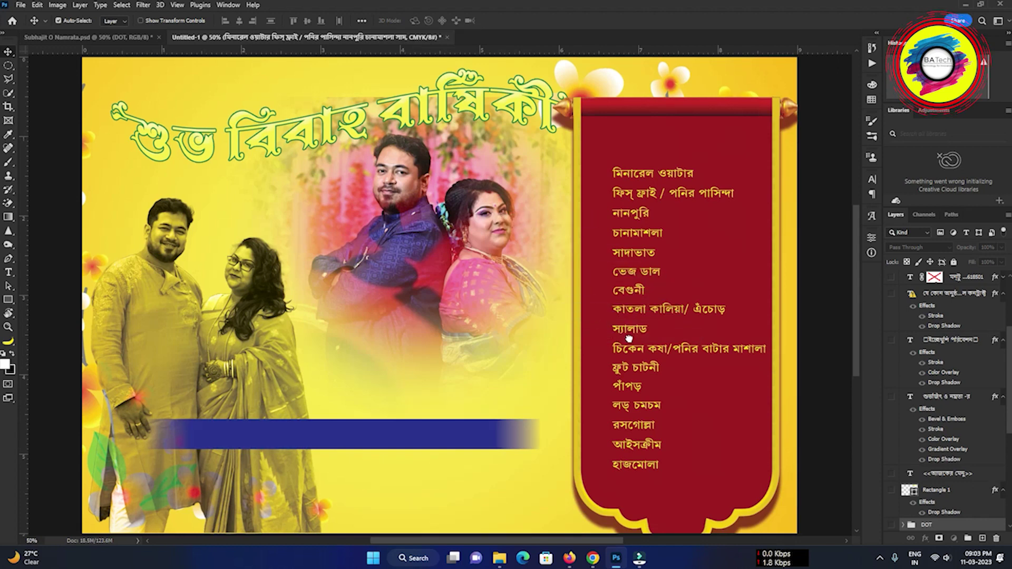
{"action": "left_click_drag", "start_coordinate": [409, 35], "coordinate": [629, 339]}
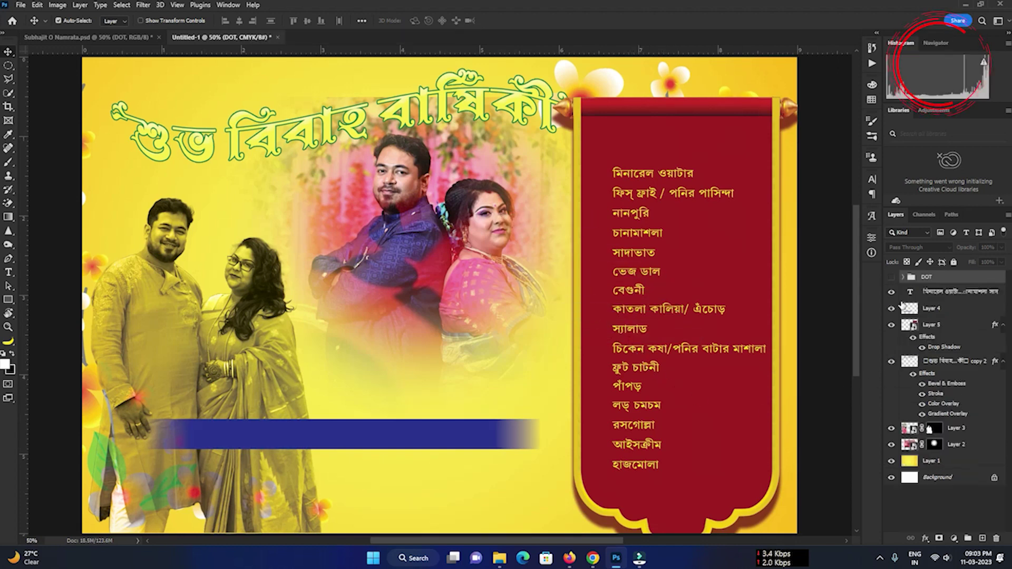
{"action": "left_click", "coordinate": [891, 278]}
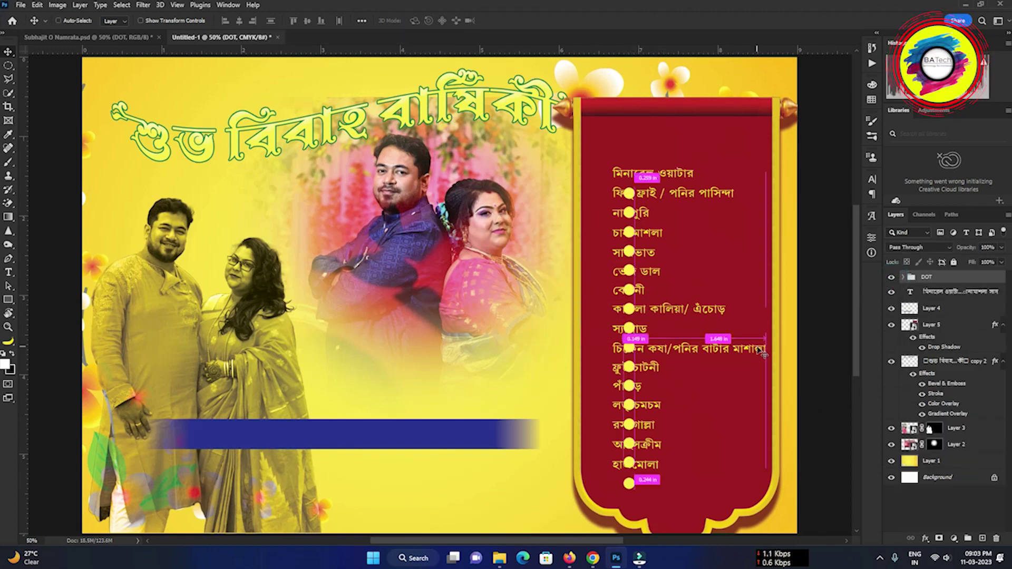
{"action": "key", "text": "ctrl+t"}
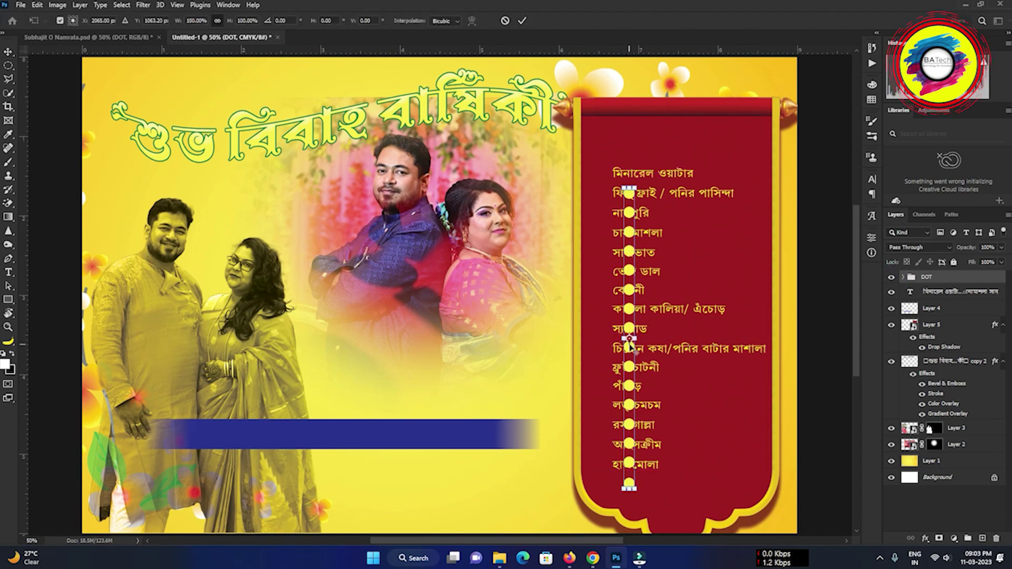
{"action": "left_click_drag", "start_coordinate": [630, 345], "coordinate": [599, 330]}
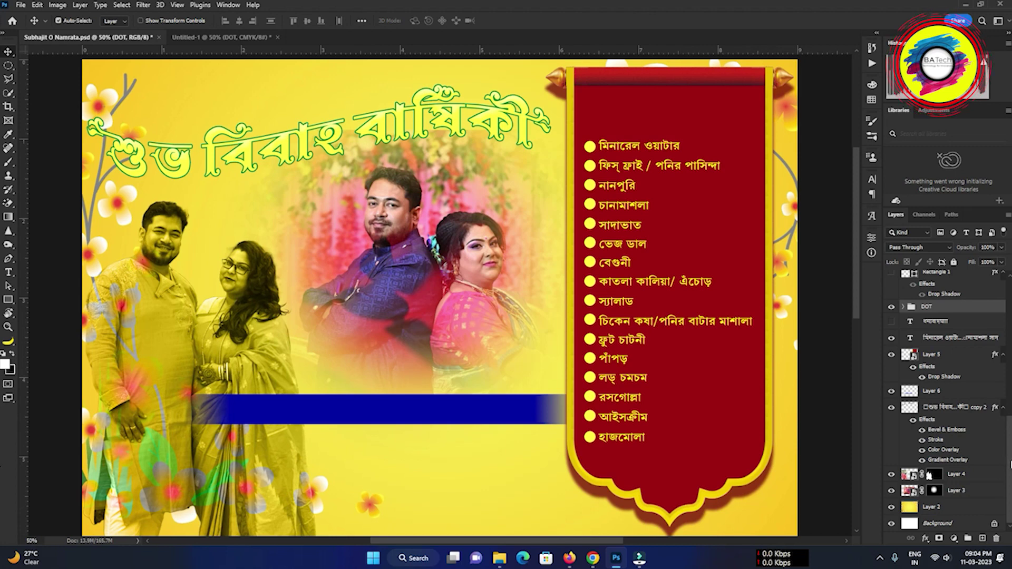
- Make Rectangle 1 and the আজকের মেনু text visible as the scroll's yellow heading bar
{"action": "scroll", "coordinate": [1004, 448], "scroll_direction": "up", "scroll_amount": 3}
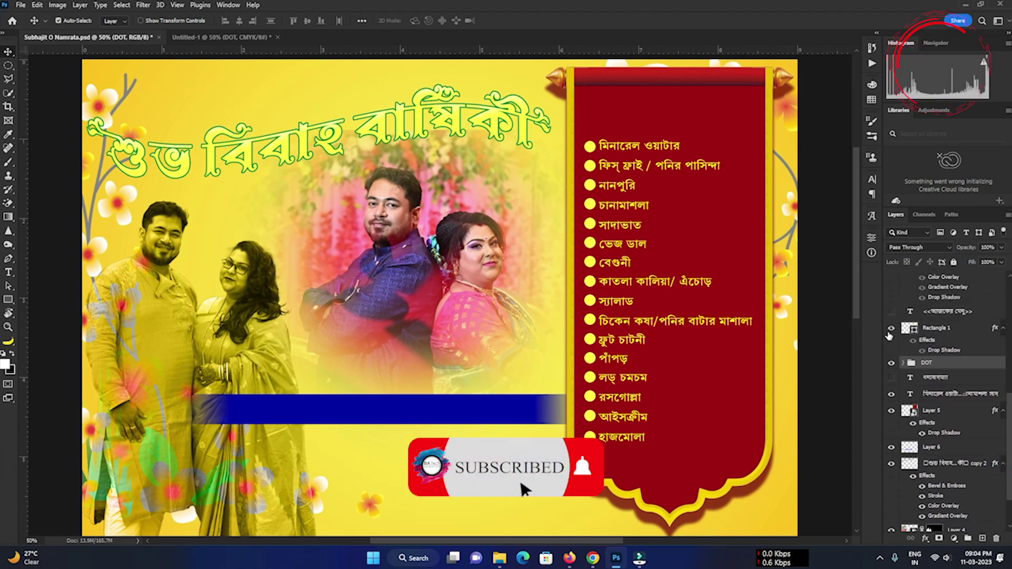
{"action": "left_click", "coordinate": [890, 328]}
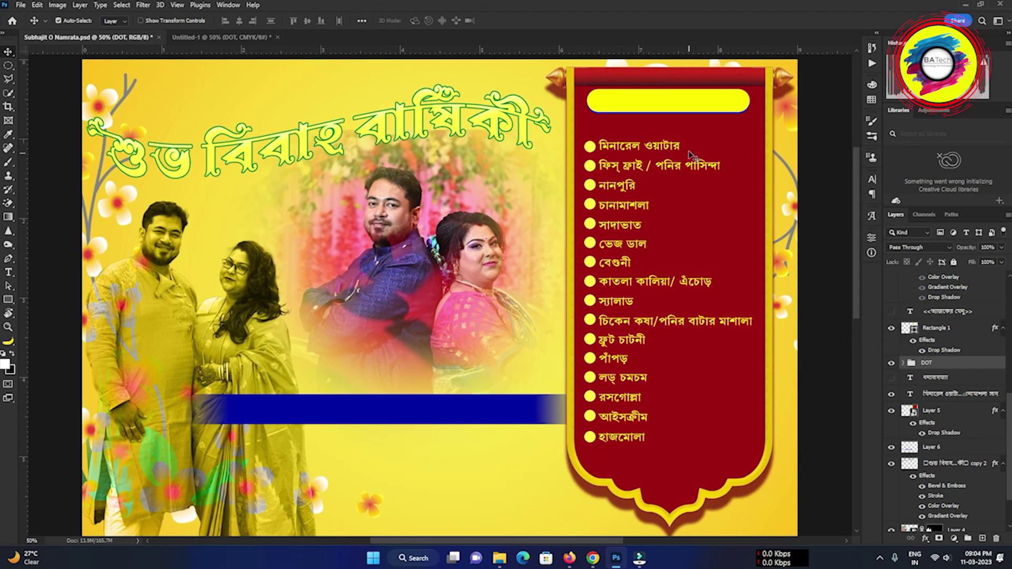
{"action": "left_click", "coordinate": [636, 110]}
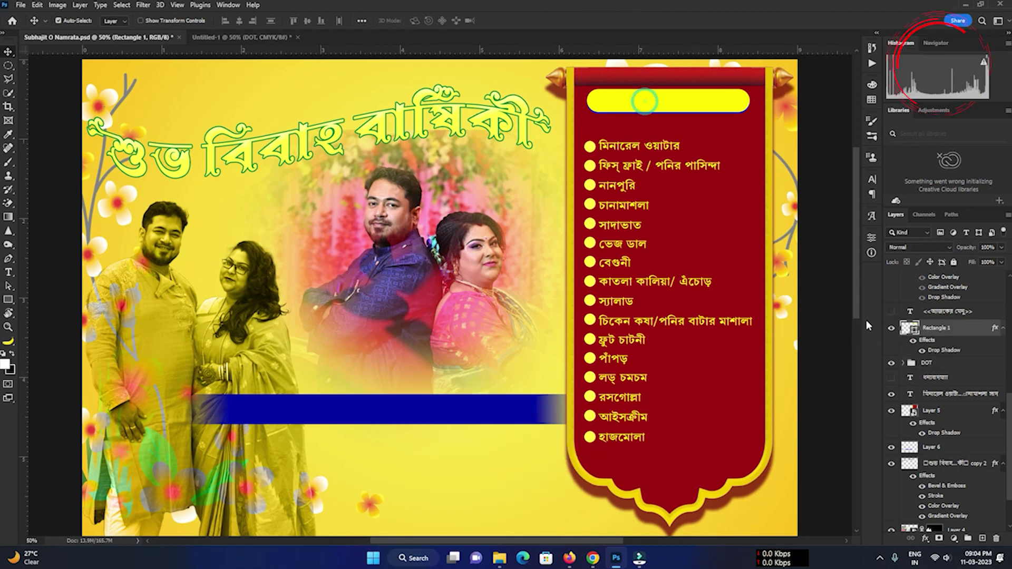
{"action": "left_click", "coordinate": [890, 312]}
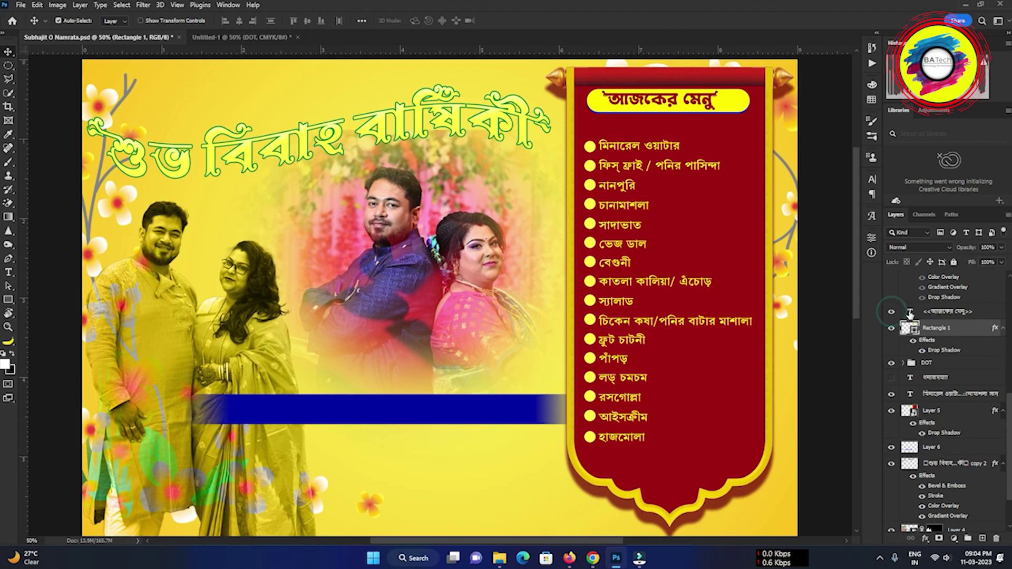
{"action": "scroll", "coordinate": [1008, 404], "scroll_direction": "up", "scroll_amount": 5}
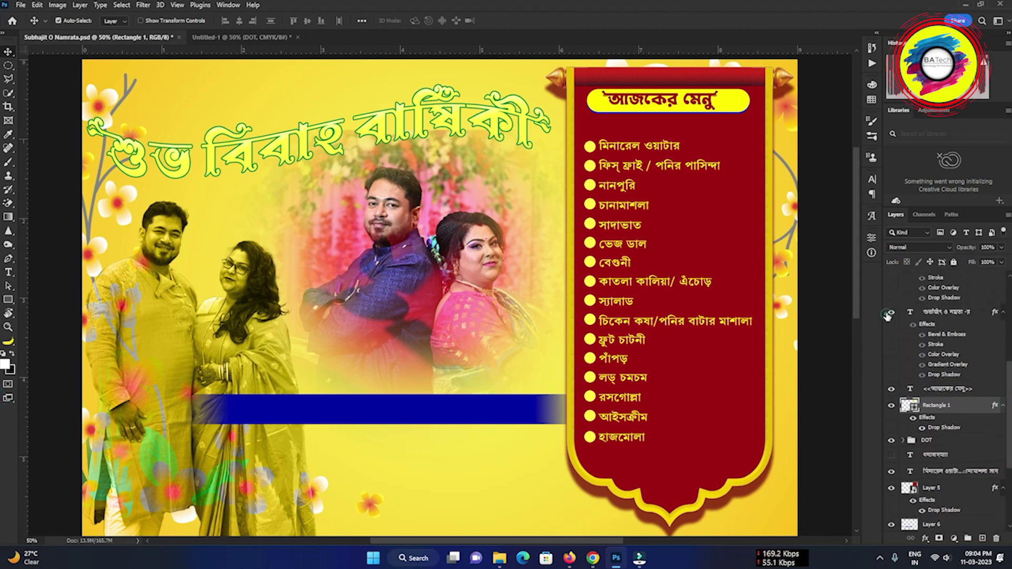
- Turn on the couple-name text layer and the ইচ্ছেখুশি পরিবেশন caterer text layer
{"action": "left_click", "coordinate": [890, 312]}
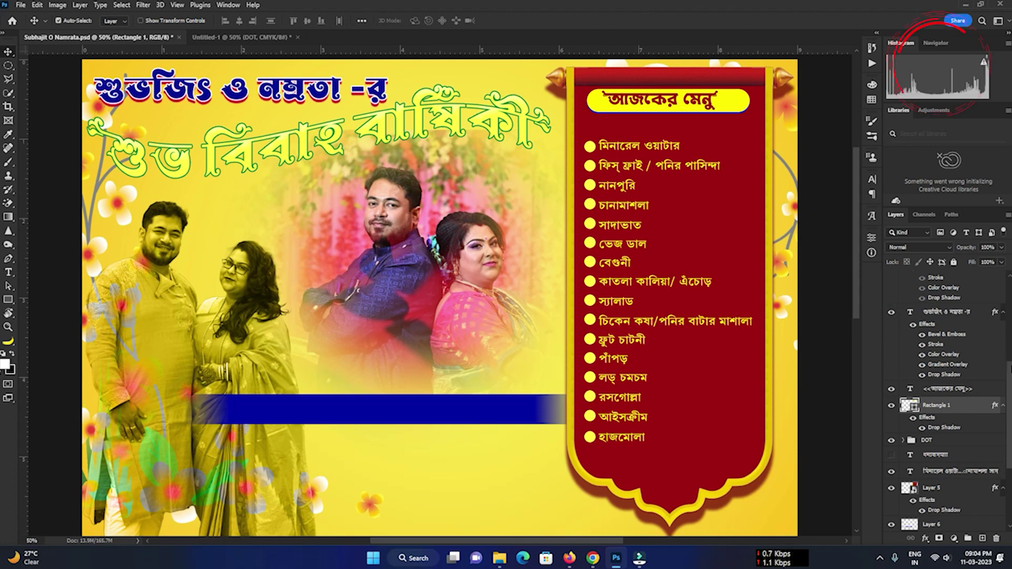
{"action": "scroll", "coordinate": [1008, 361], "scroll_direction": "up", "scroll_amount": 1}
{"action": "scroll", "coordinate": [1008, 362], "scroll_direction": "up", "scroll_amount": 1}
{"action": "scroll", "coordinate": [1008, 361], "scroll_direction": "up", "scroll_amount": 1}
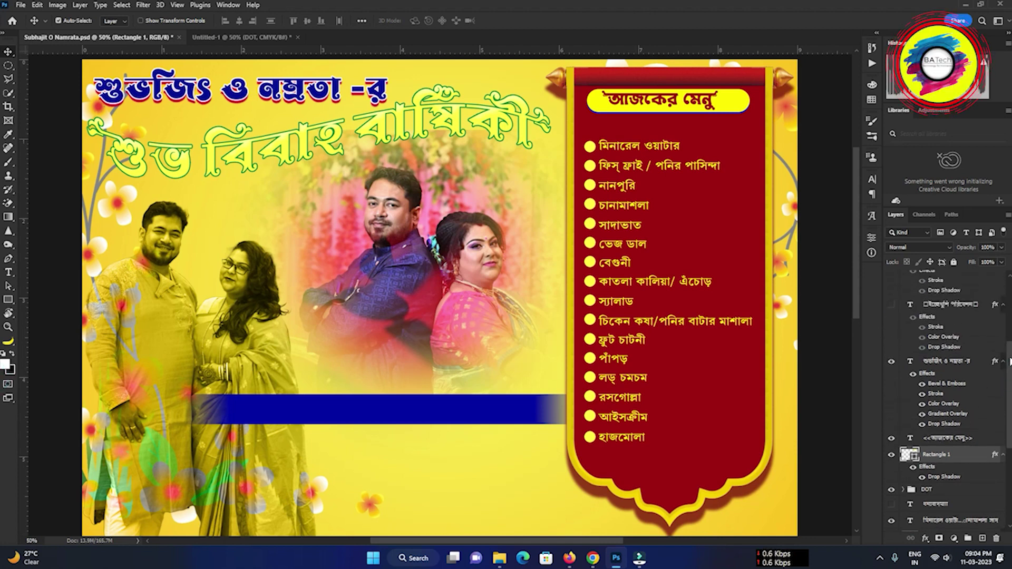
{"action": "left_click", "coordinate": [890, 306]}
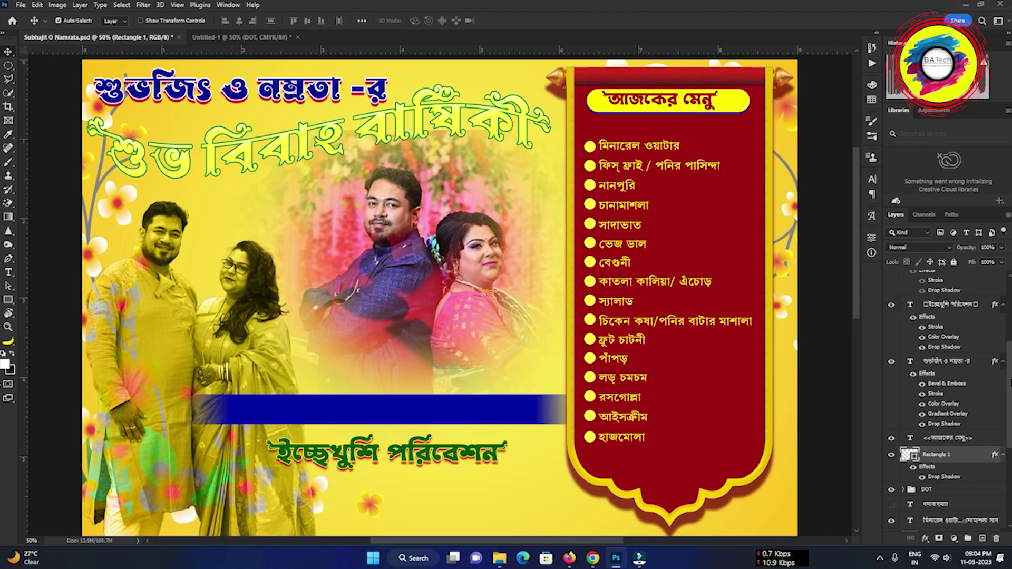
{"action": "scroll", "coordinate": [945, 349], "scroll_direction": "up", "scroll_amount": 2}
{"action": "scroll", "coordinate": [944, 348], "scroll_direction": "up", "scroll_amount": 2}
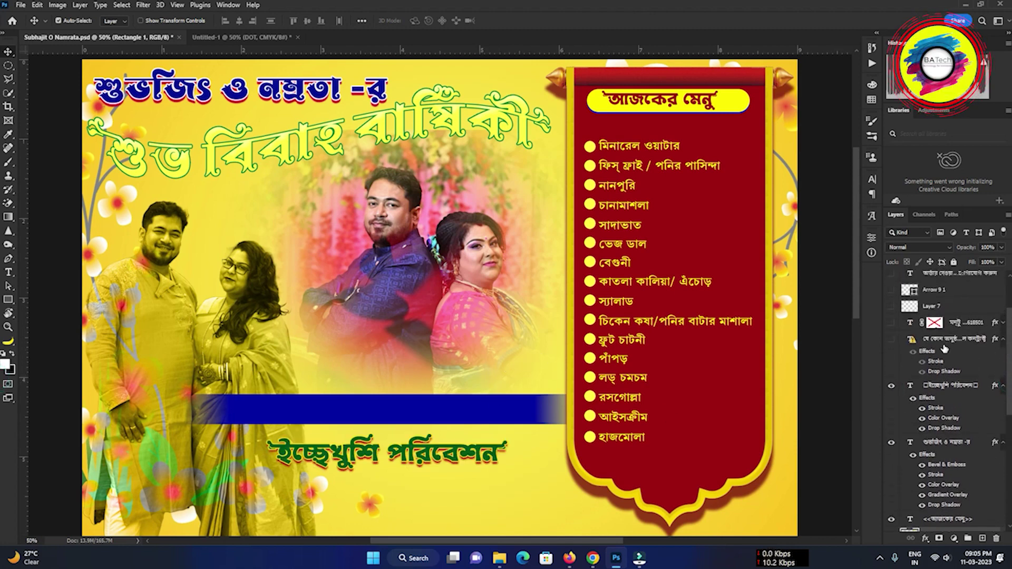
- Reveal the service description, contact numbers with WhatsApp icon, red ordering arrow and 'পরিবেশনায়ঃ-' label
{"action": "left_click", "coordinate": [890, 339]}
{"action": "left_click", "coordinate": [891, 323]}
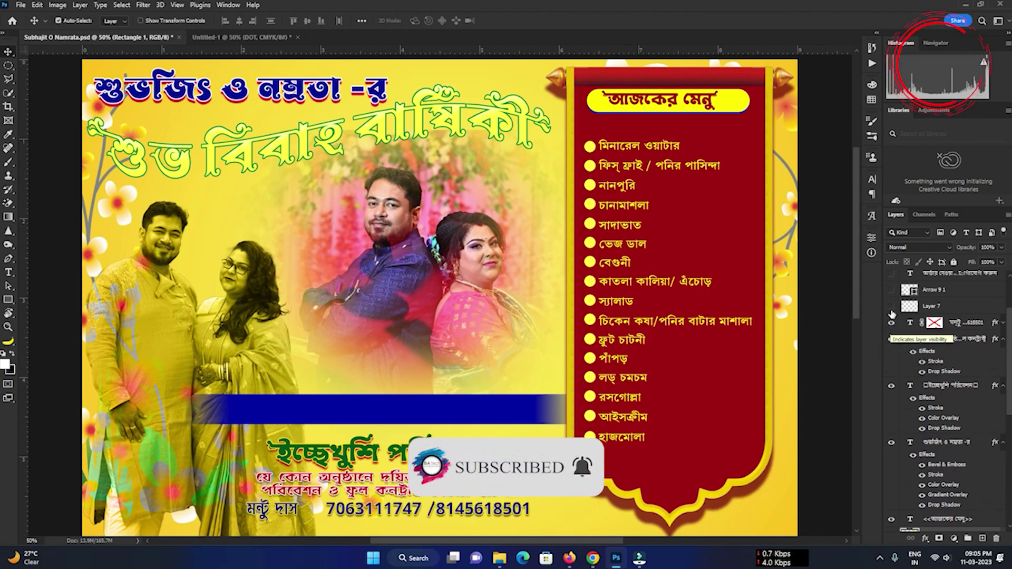
{"action": "left_click", "coordinate": [891, 307]}
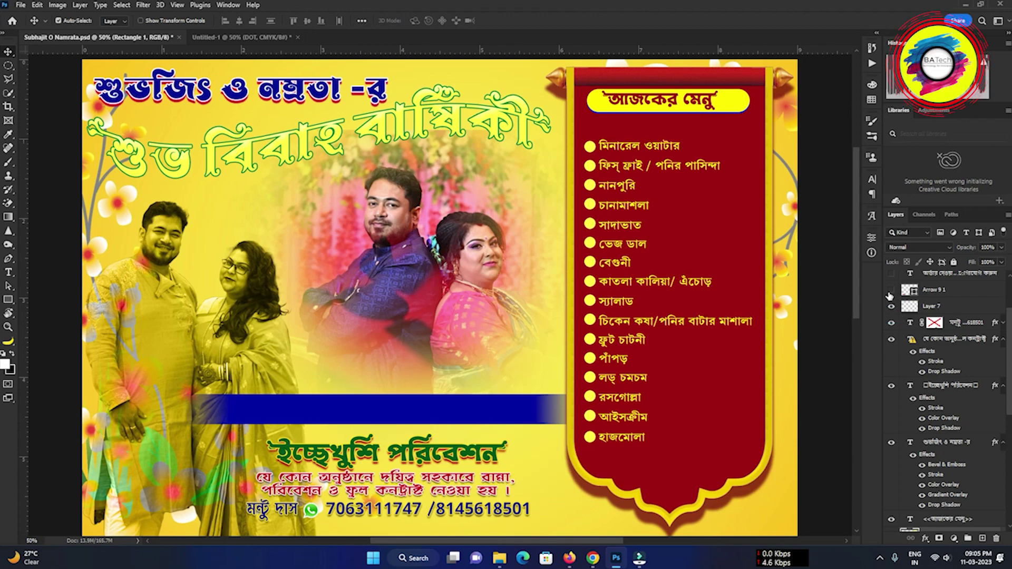
{"action": "left_click", "coordinate": [890, 290]}
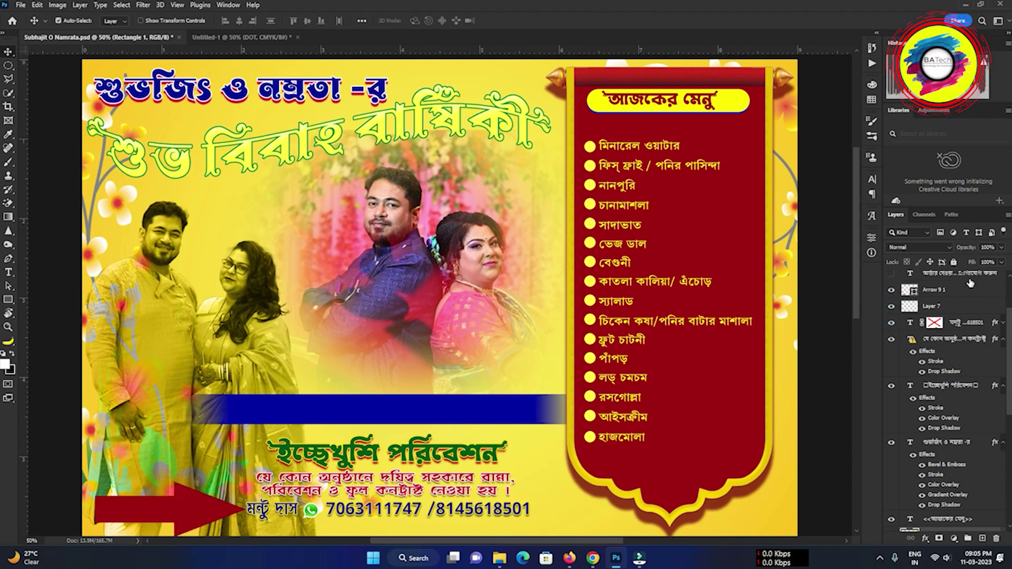
{"action": "scroll", "coordinate": [1010, 324], "scroll_direction": "up", "scroll_amount": 2}
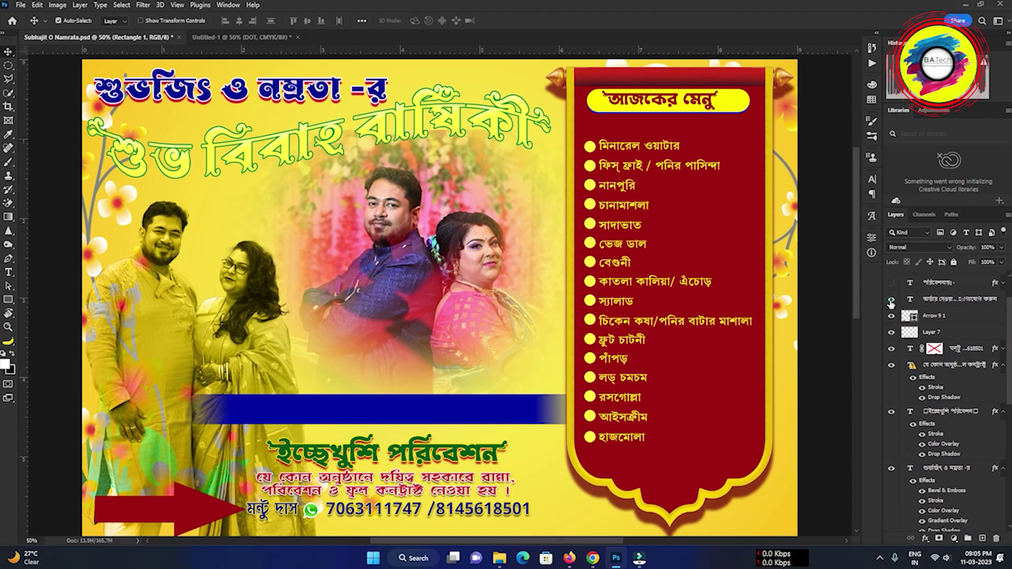
{"action": "left_click", "coordinate": [890, 300]}
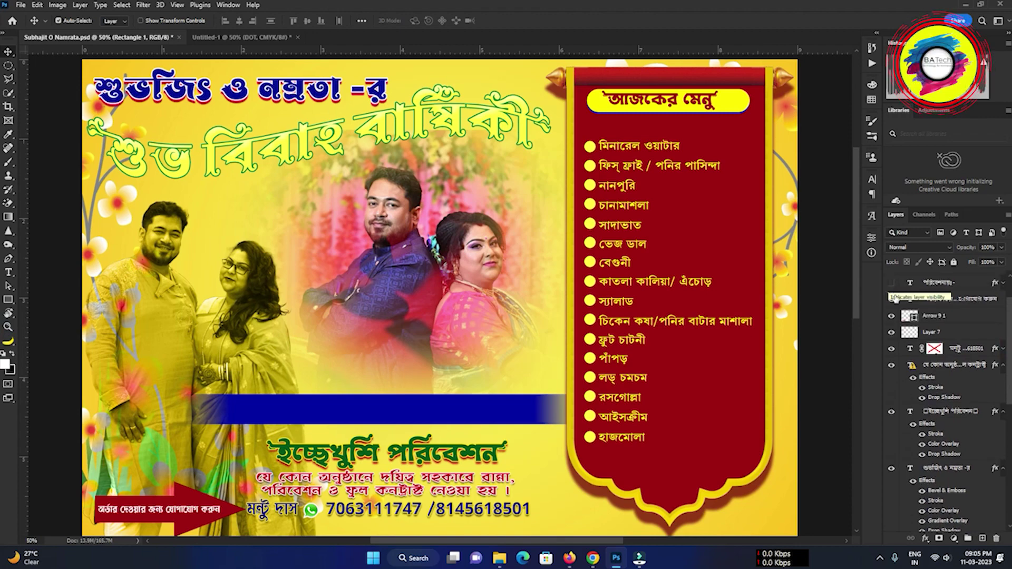
{"action": "left_click", "coordinate": [890, 283]}
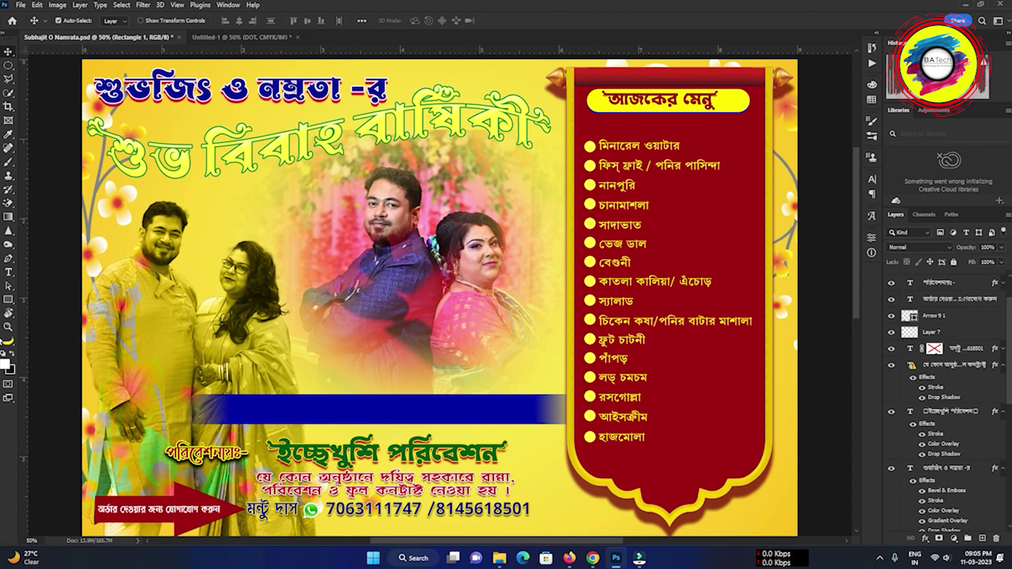
{"action": "scroll", "coordinate": [1008, 325], "scroll_direction": "up", "scroll_amount": 3}
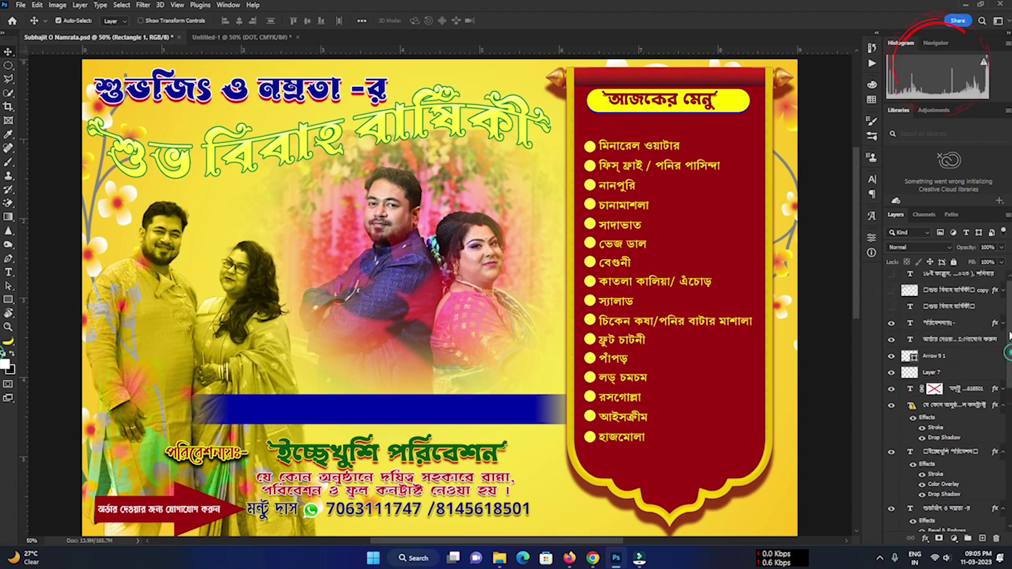
- Show the red, green-outlined anniversary heading copy and keep the black version hidden
{"action": "left_click", "coordinate": [891, 296]}
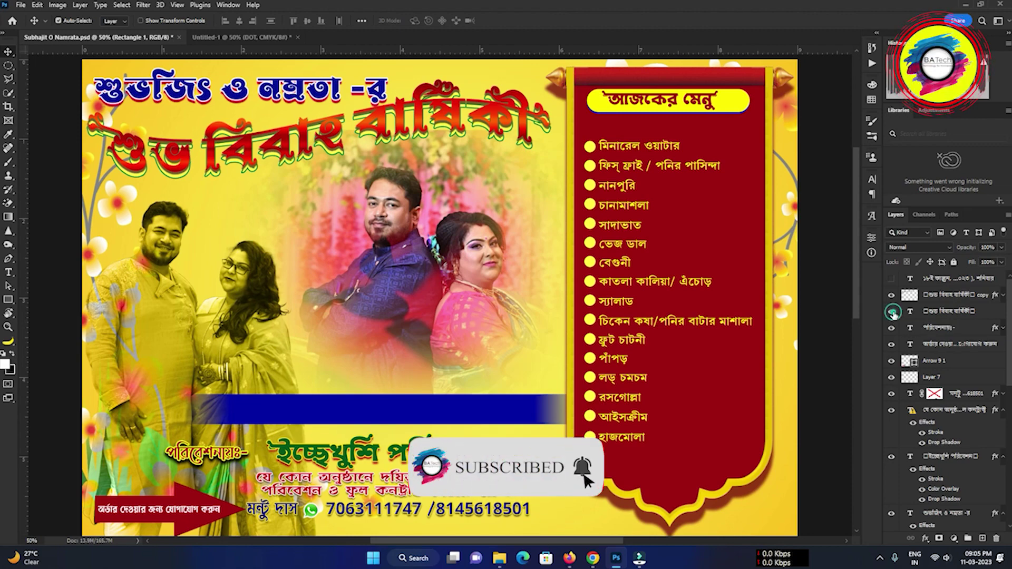
{"action": "left_click", "coordinate": [891, 312]}
{"action": "left_click", "coordinate": [890, 311]}
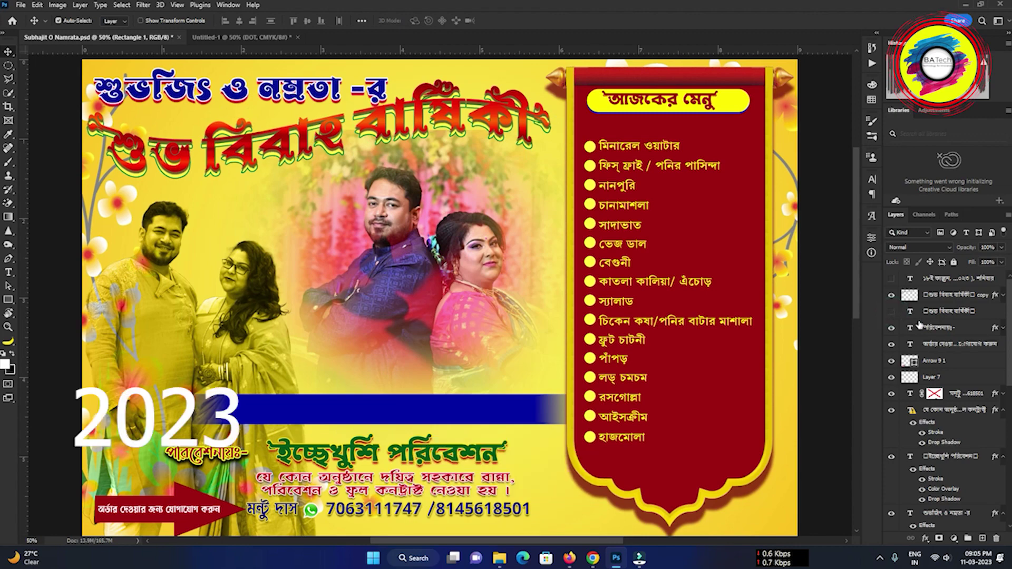
- Delete the original heading layer and show the Bengali date line in the blue band
{"action": "left_click", "coordinate": [950, 296]}
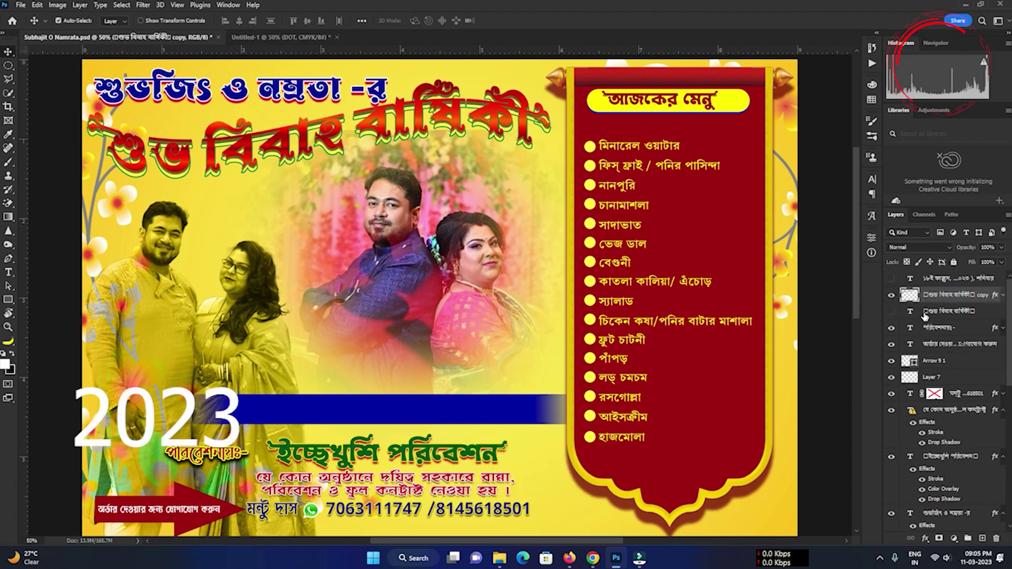
{"action": "left_click", "coordinate": [942, 312]}
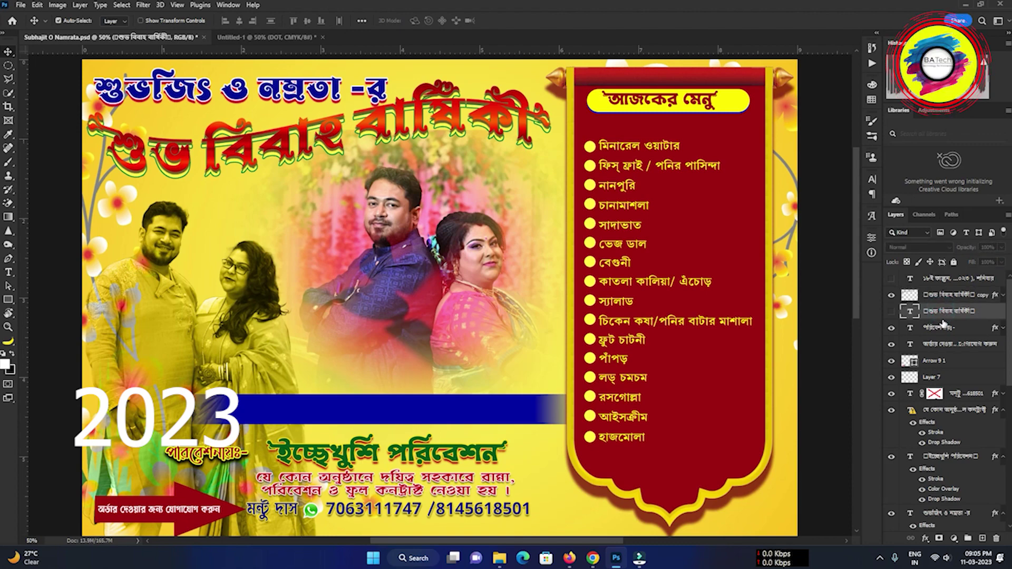
{"action": "key", "text": "Delete"}
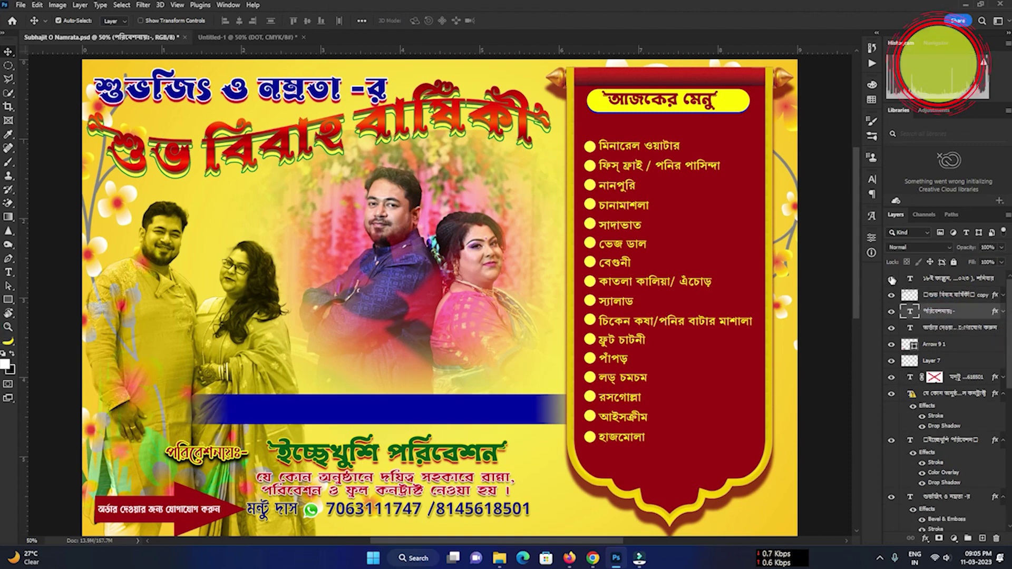
{"action": "left_click", "coordinate": [891, 278]}
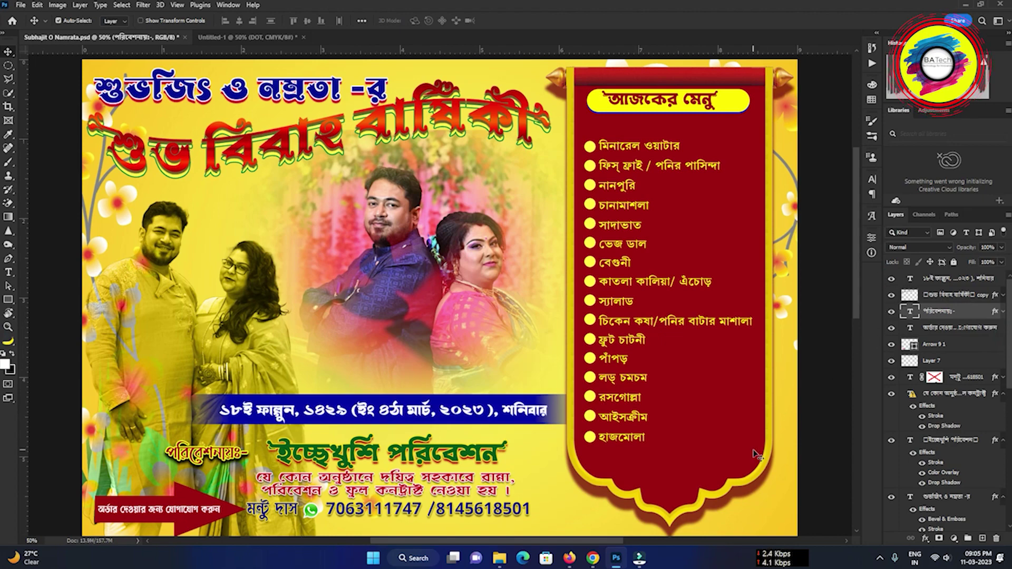
{"action": "scroll", "coordinate": [654, 374], "scroll_direction": "down", "scroll_amount": 2}
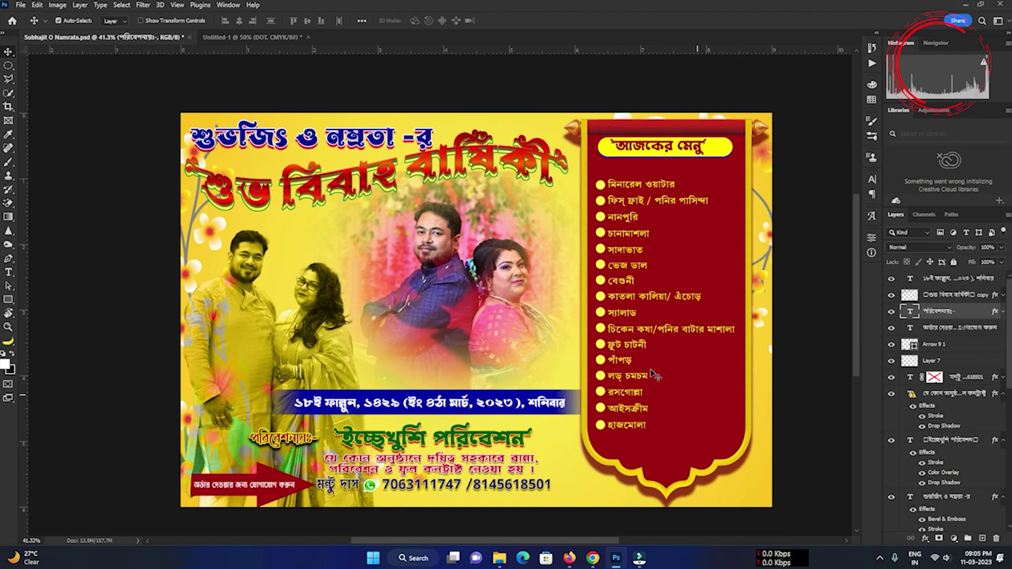
{"action": "scroll", "coordinate": [653, 374], "scroll_direction": "down", "scroll_amount": 2}
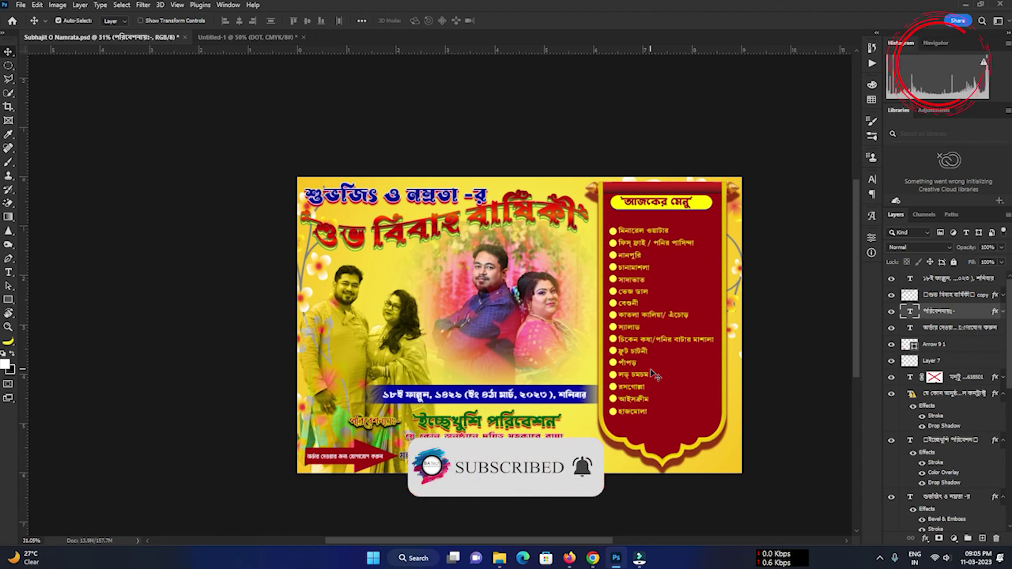
{"action": "scroll", "coordinate": [653, 374], "scroll_direction": "down", "scroll_amount": 1}
{"action": "scroll", "coordinate": [653, 374], "scroll_direction": "down", "scroll_amount": 1}
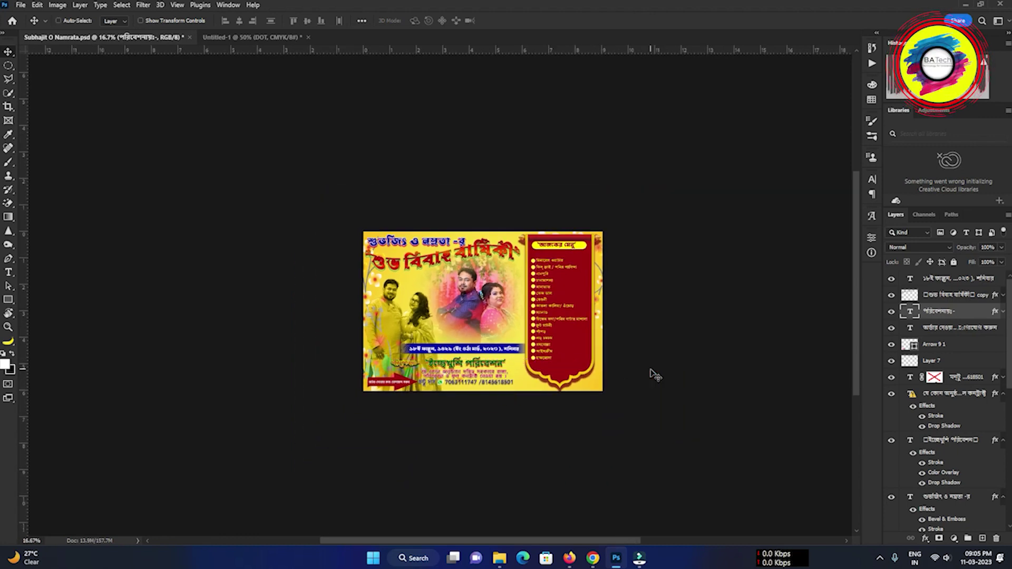
{"action": "scroll", "coordinate": [653, 374], "scroll_direction": "up", "scroll_amount": 2}
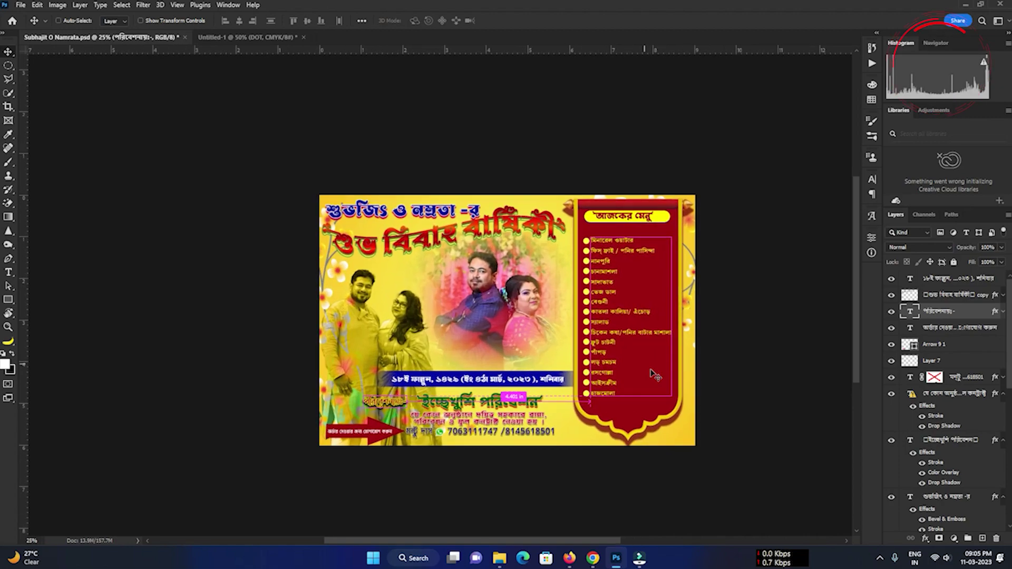
{"action": "scroll", "coordinate": [653, 374], "scroll_direction": "up", "scroll_amount": 1}
{"action": "scroll", "coordinate": [653, 375], "scroll_direction": "up", "scroll_amount": 1}
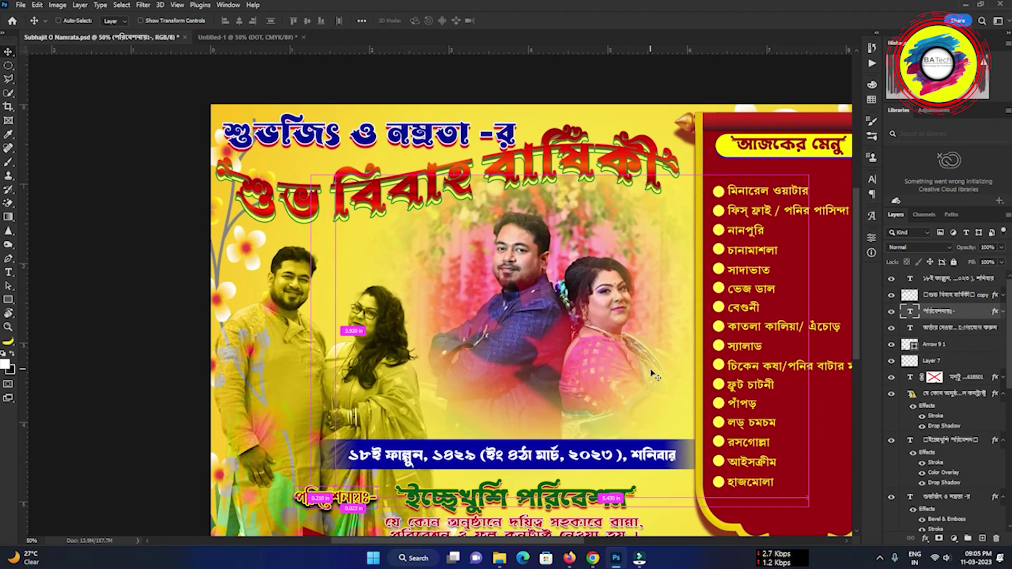
{"action": "key", "text": "ctrl+0"}
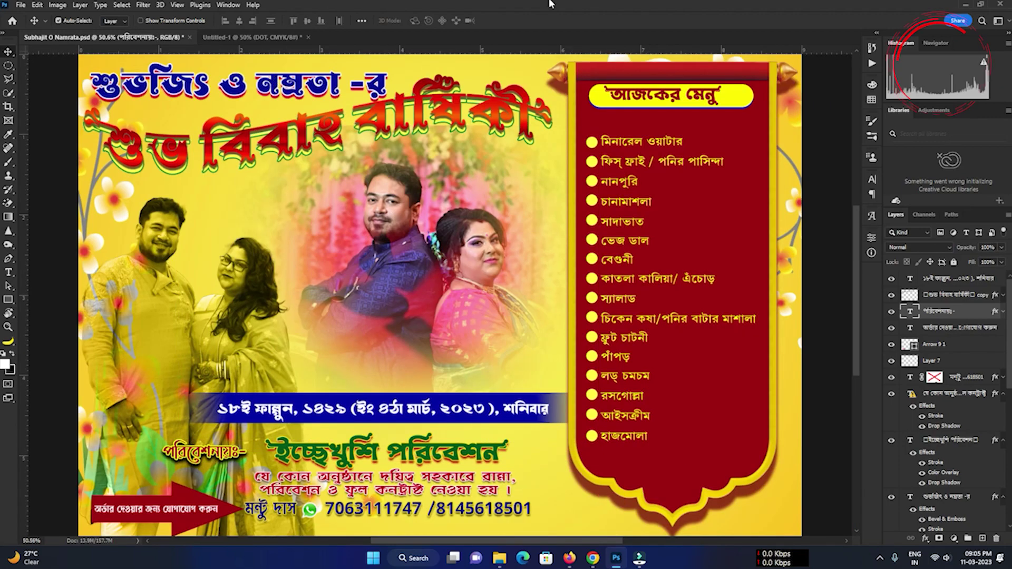